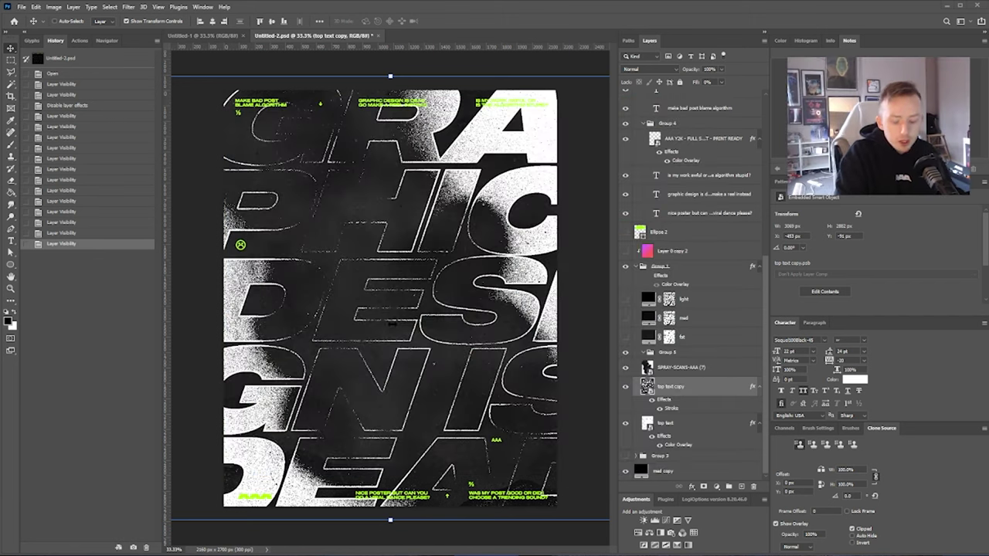
Step: Examine the speckled spray-paint edges and outlines of the finished poster's lettering up close
scroll(371, 333, "up", 5)
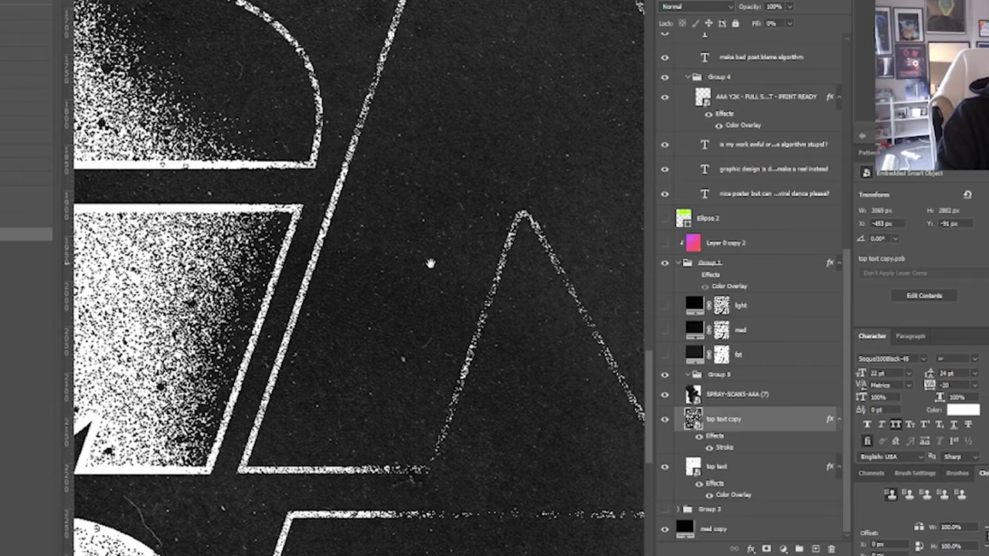
left_click_drag(430, 262, 359, 108)
left_click_drag(468, 375, 395, 219)
left_click_drag(435, 333, 309, 418)
left_click_drag(550, 204, 332, 382)
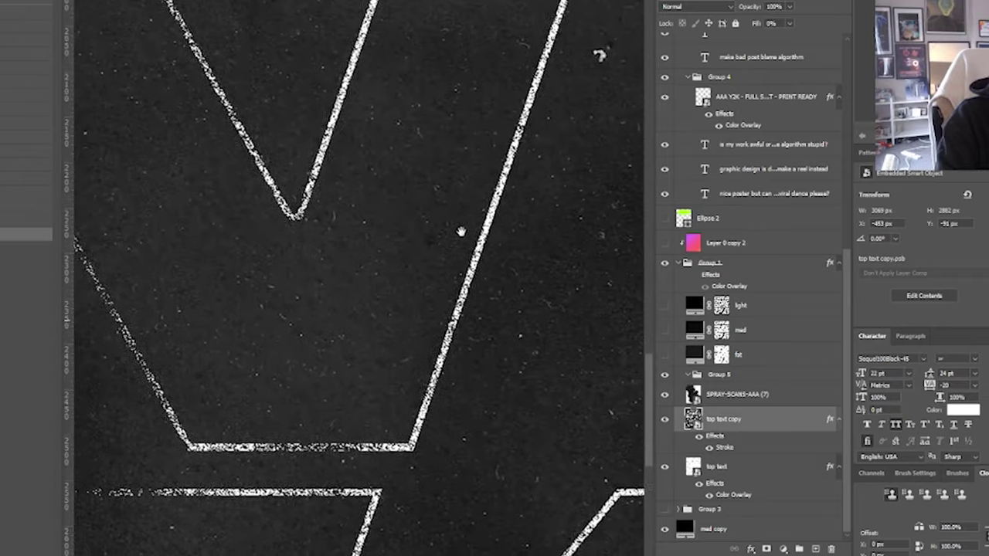
left_click_drag(461, 232, 436, 379)
mouse_move(479, 108)
left_mouse_down()
mouse_move(456, 329)
mouse_move(463, 409)
left_mouse_up()
mouse_move(355, 85)
left_mouse_down()
mouse_move(408, 278)
mouse_move(223, 109)
left_mouse_up()
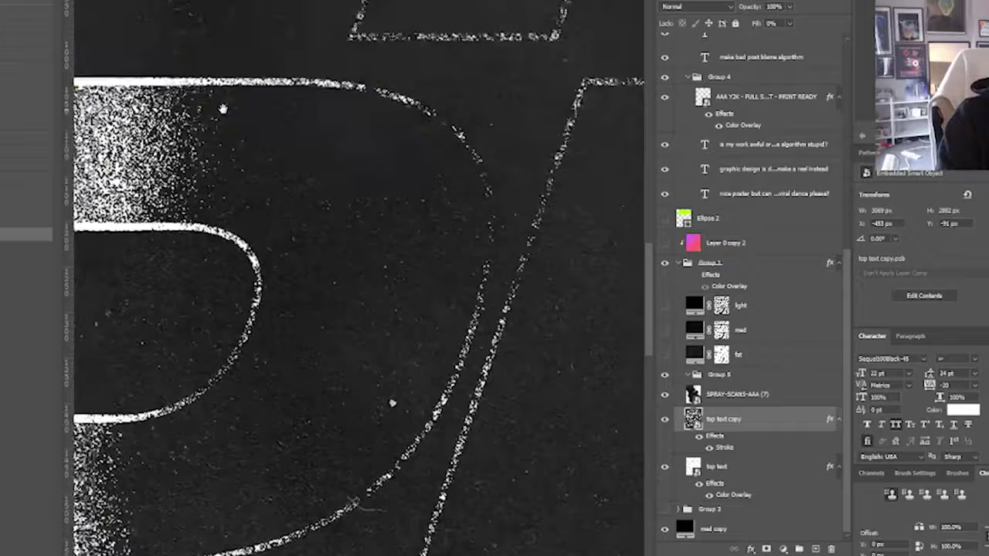
left_click_drag(413, 463, 317, 146)
left_click_drag(421, 401, 332, 205)
left_click_drag(448, 360, 328, 185)
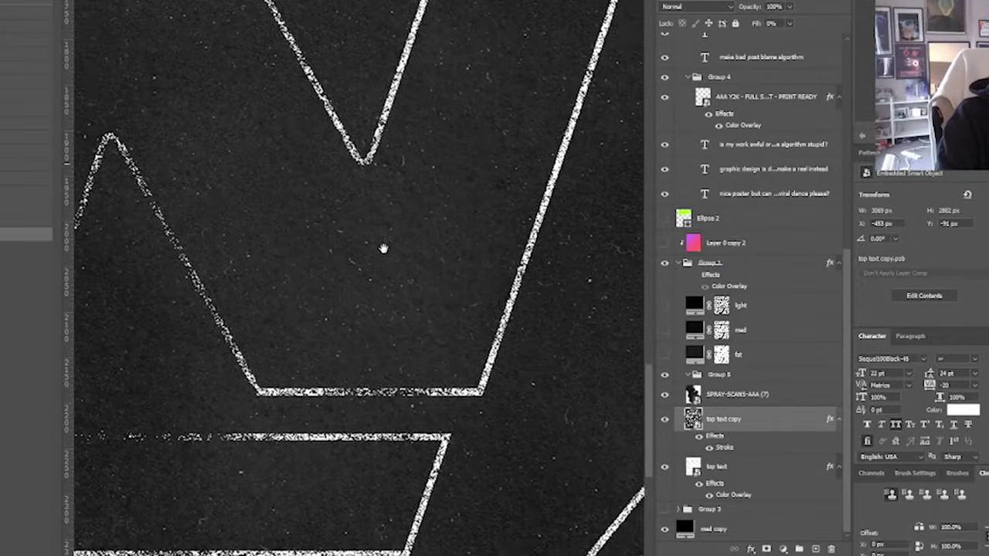
scroll(383, 248, "down", 2)
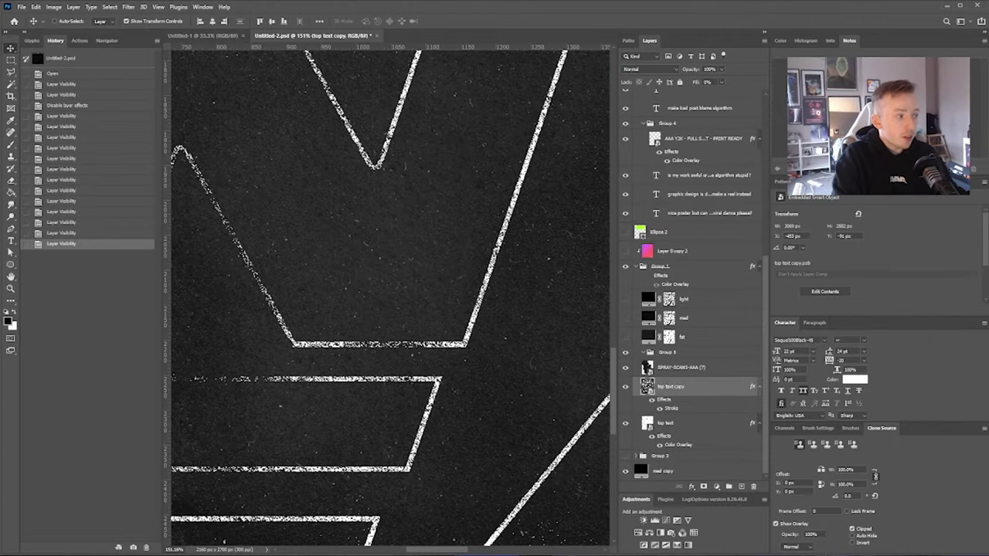
Step: Switch to the browser, look through the texture shop and open the Spray Scans product page
left_click_drag(988, 54, 143, 39)
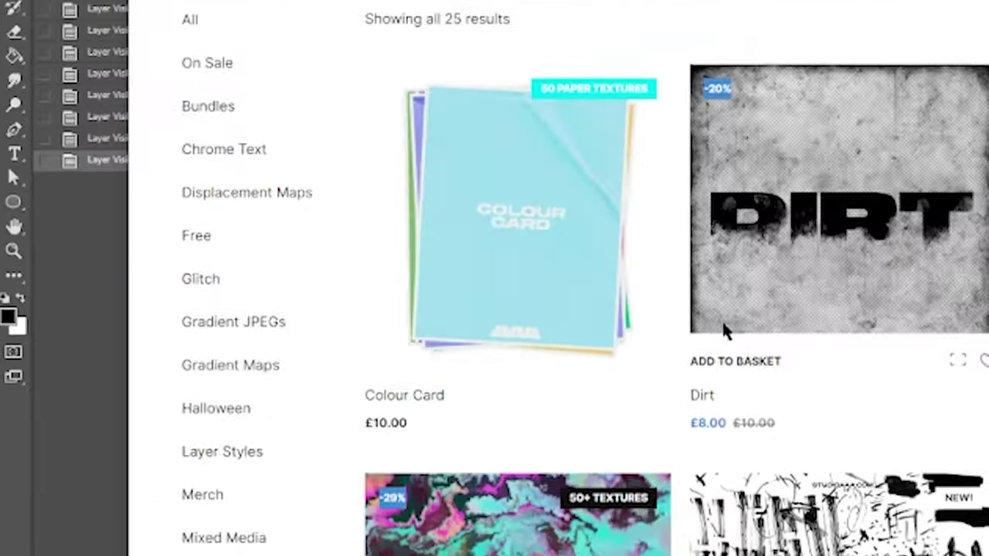
scroll(723, 331, "down", 3)
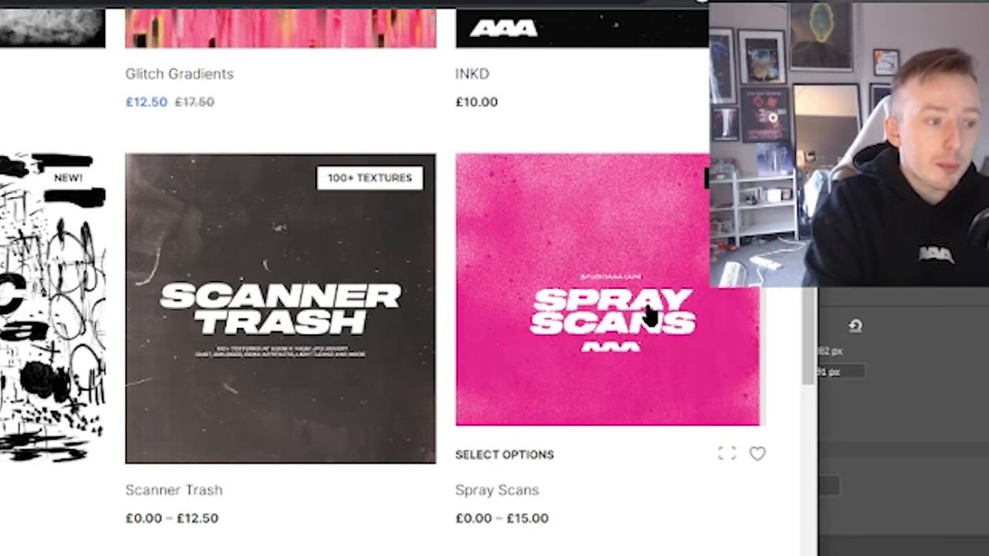
left_click(576, 322)
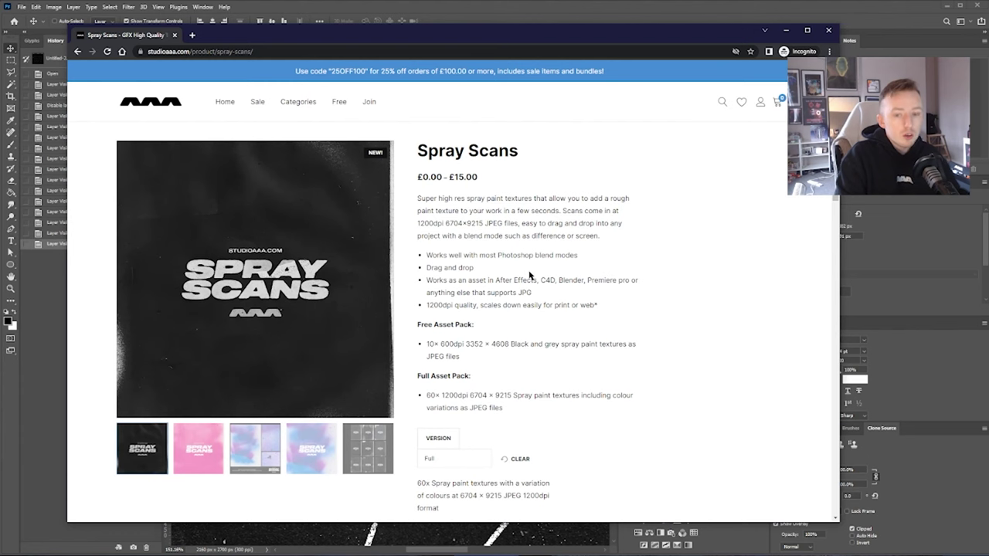
Step: Choose the Free version of the Spray Scans pack and look over its product page
left_click(471, 458)
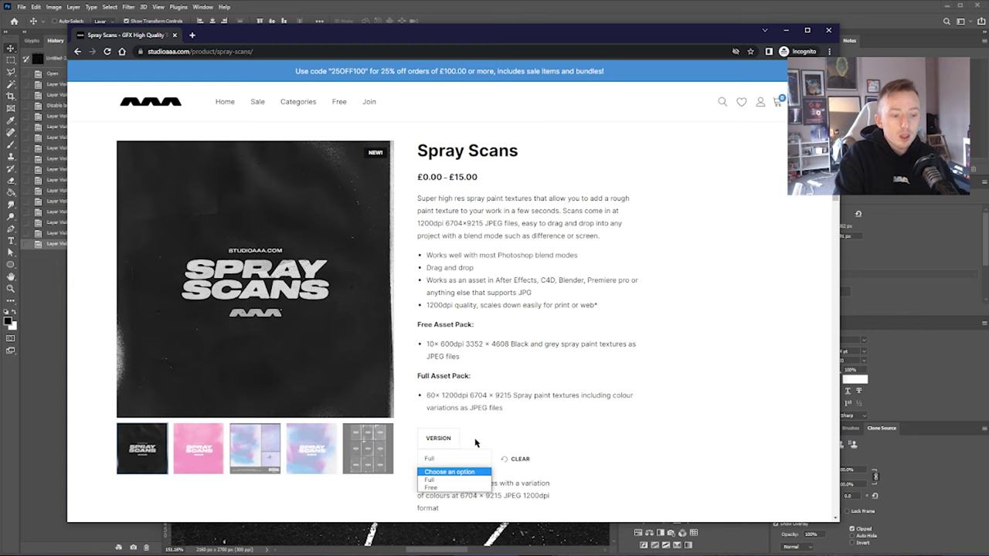
left_click(461, 450)
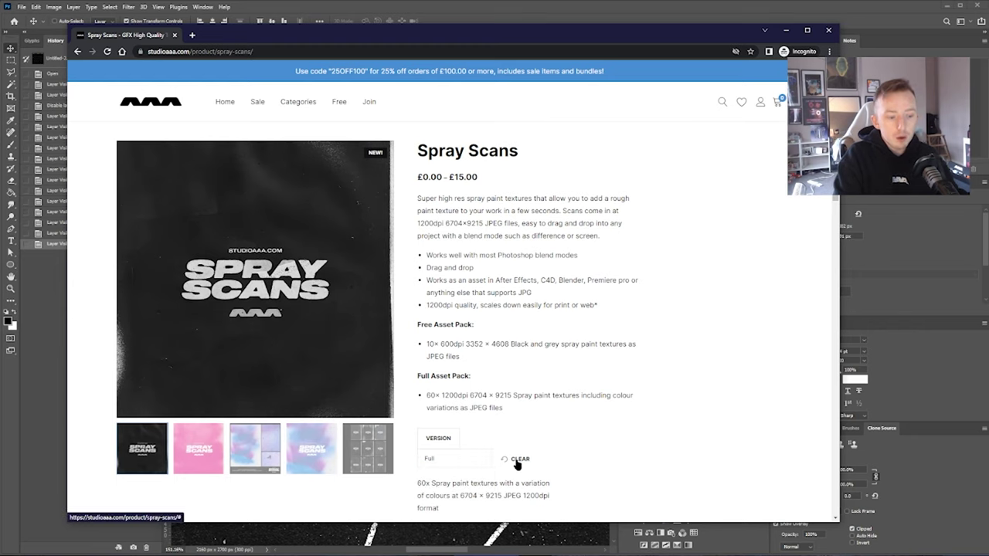
left_click(460, 460)
left_click(451, 487)
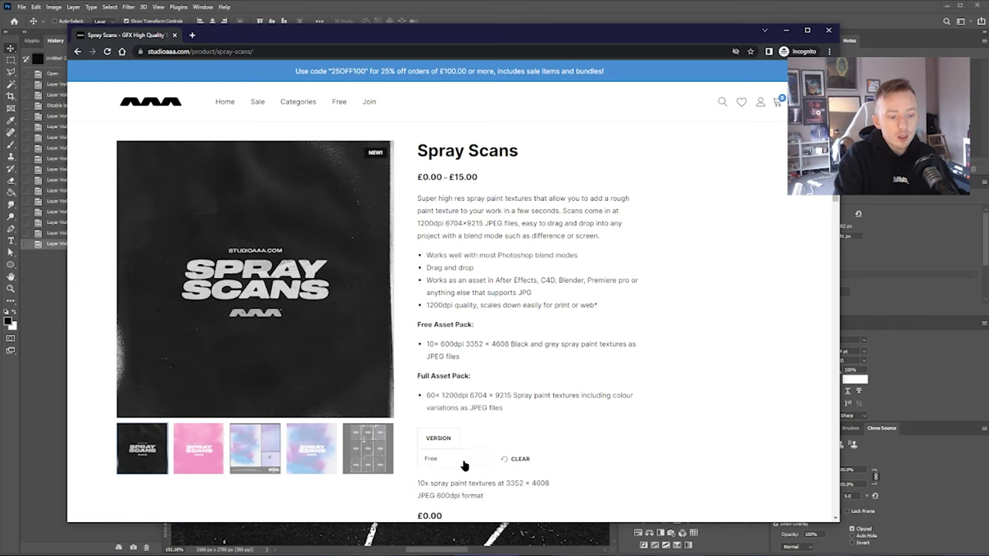
scroll(547, 364, "down", 3)
scroll(583, 311, "up", 3)
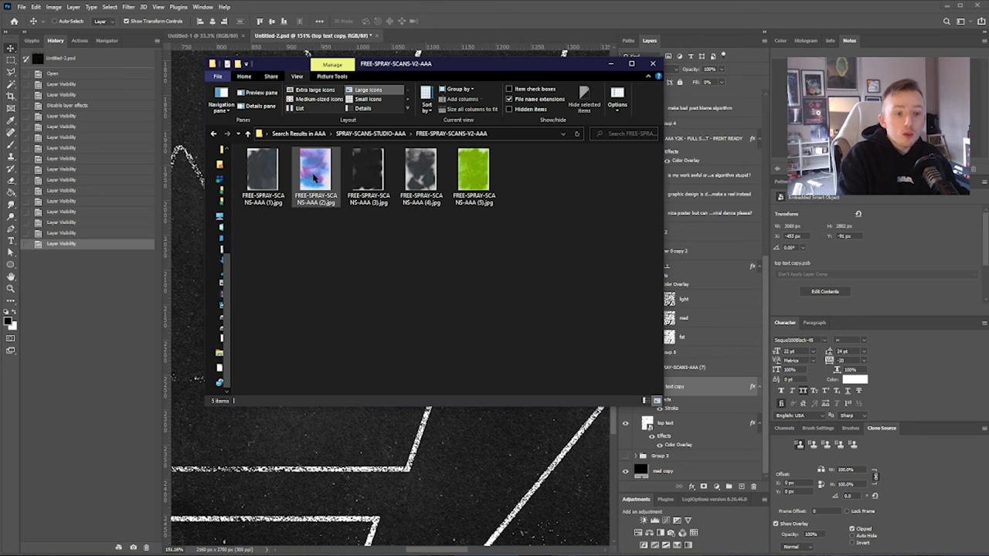
Step: Browse the spray texture images in the FREE-SPRAY-SCANS-V2-AAA folder and the full SPRAY-SCANS-STUDIO-AAA folder in File Explorer
left_click(262, 169)
left_click(370, 133)
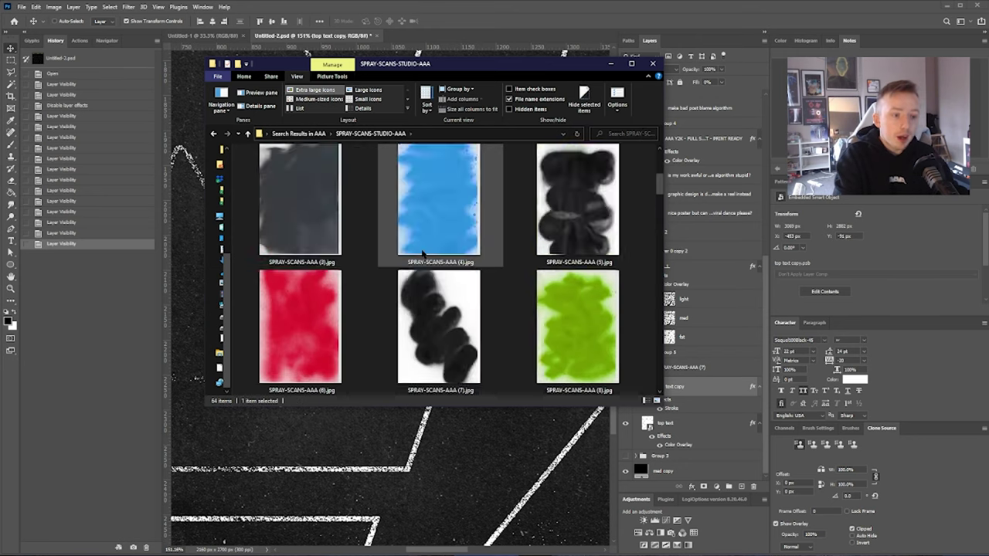
scroll(422, 254, "down", 2)
left_click(437, 246)
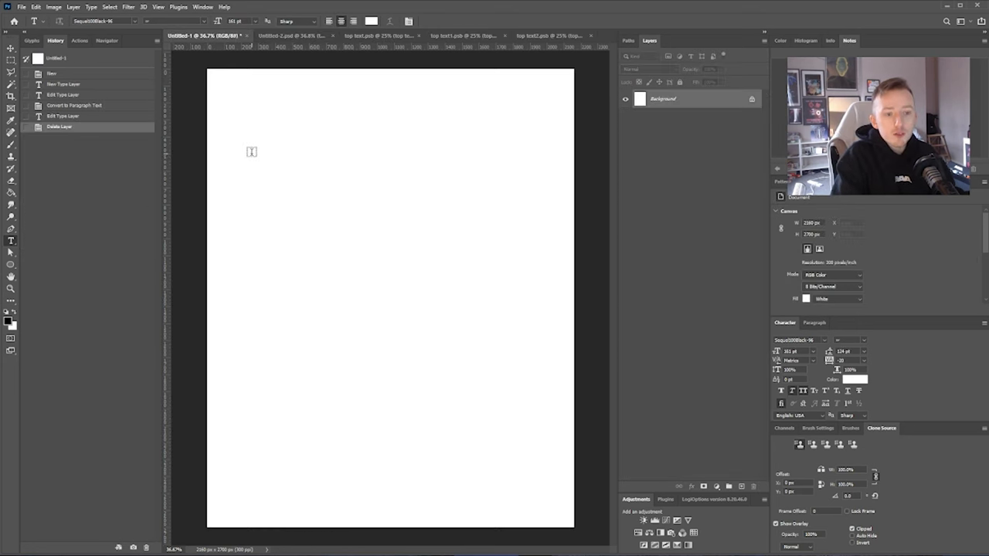
Step: Create a black (000000) text layer reading "GRA" in the blank document and position it across the canvas's upper edge
left_click(302, 166)
key("ctrl+Return")
key("v")
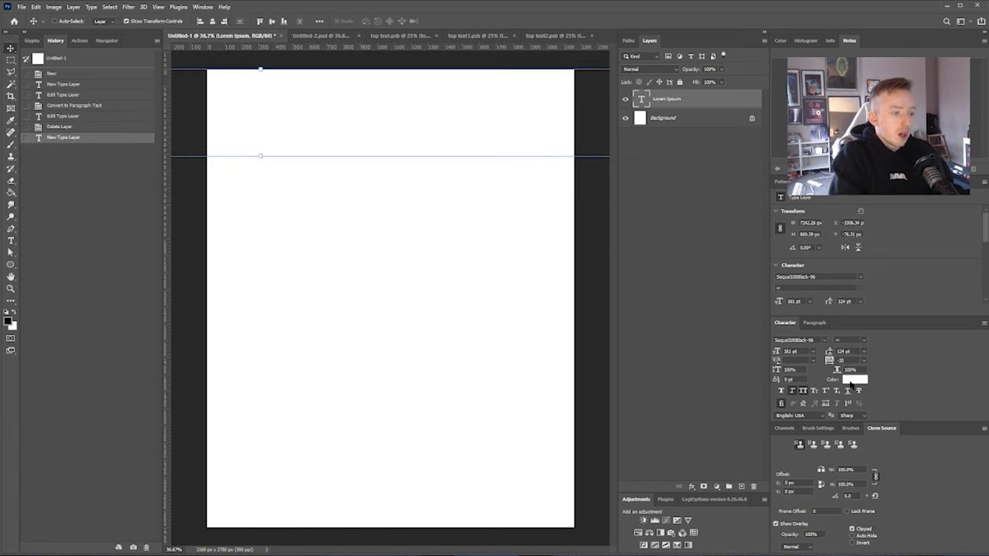
left_click(854, 379)
left_click_drag(624, 394, 656, 417)
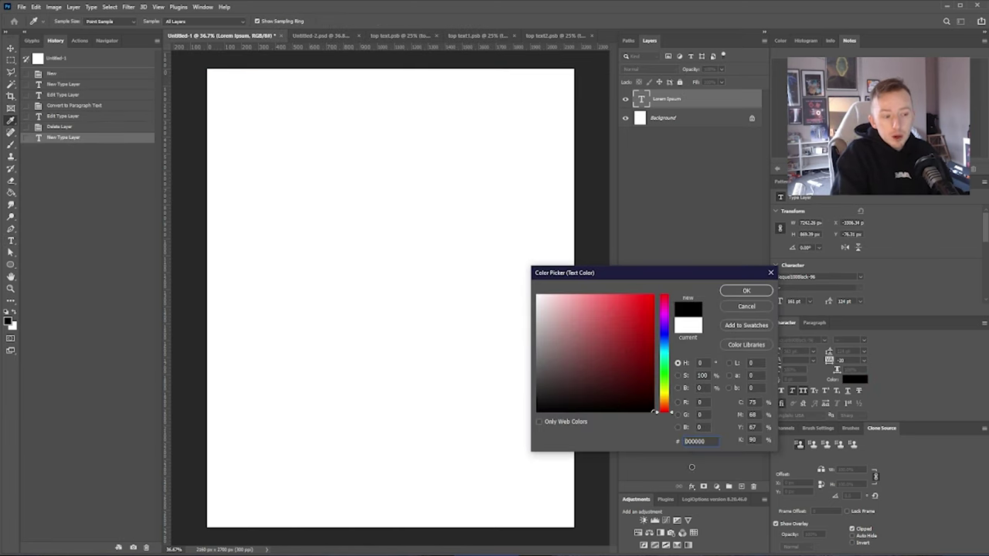
left_click(746, 291)
key("v")
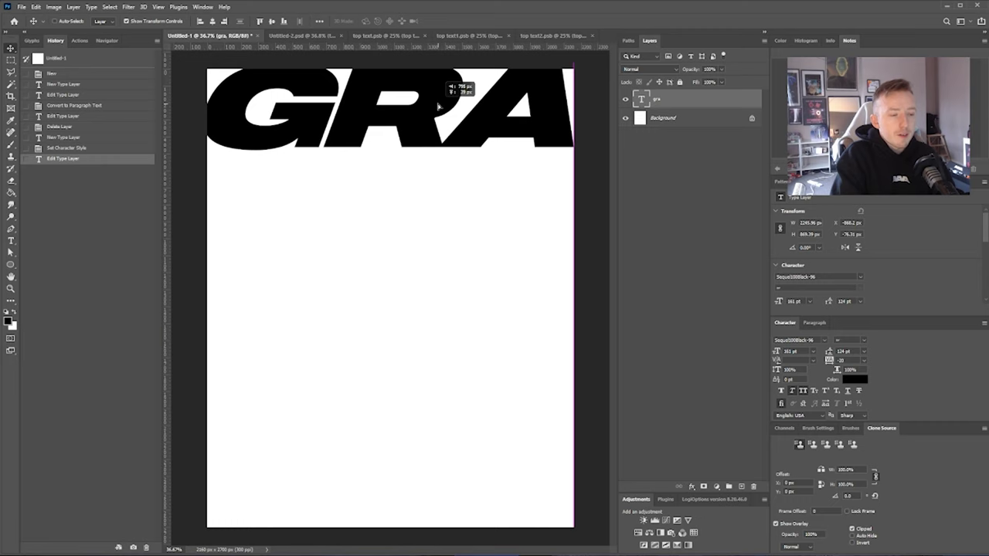
left_click_drag(453, 84, 454, 78)
Step: Extend the text layer with the lines "PHIC", "DESI", "GN IS" and "DEAD" below "GRA"
double_click(639, 99)
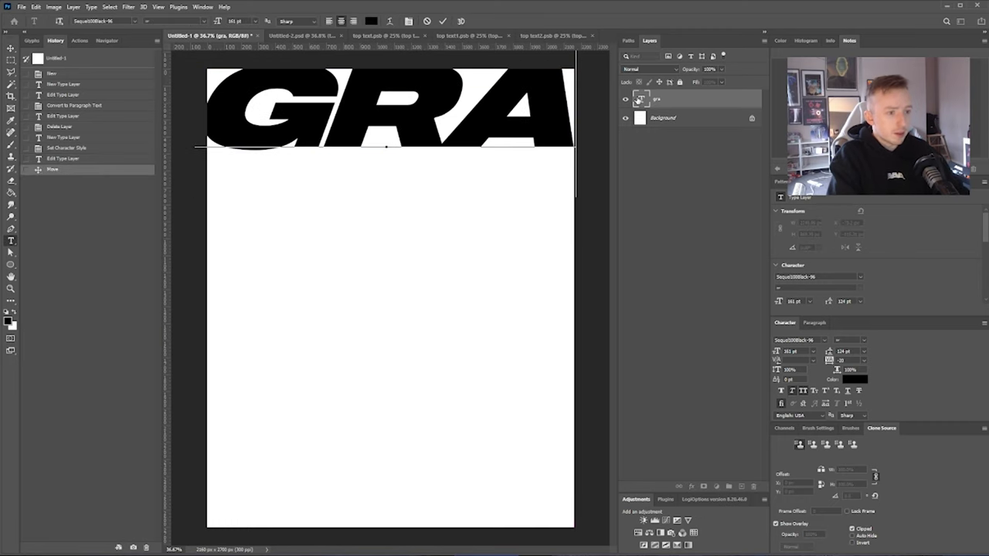
key("Return")
type("PHIC")
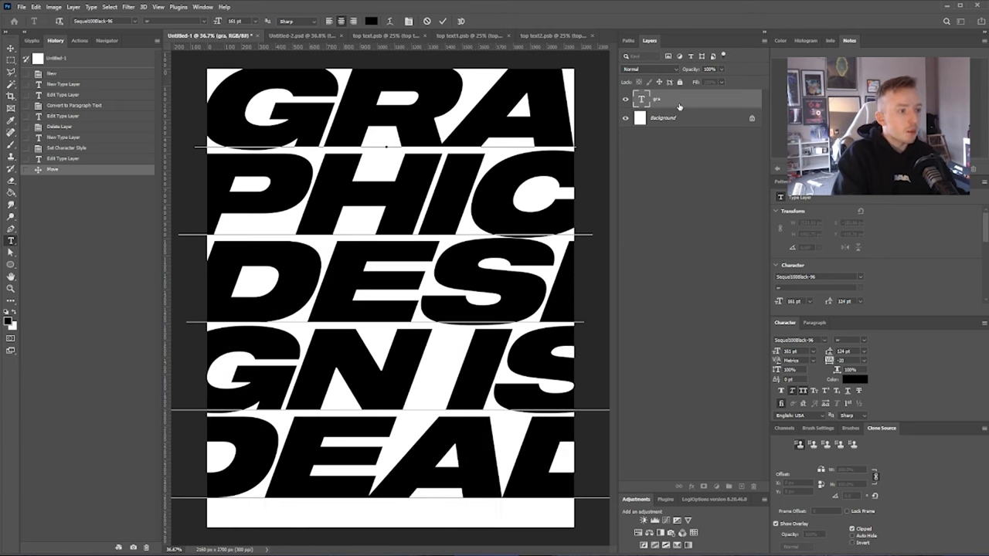
key("ctrl+Return")
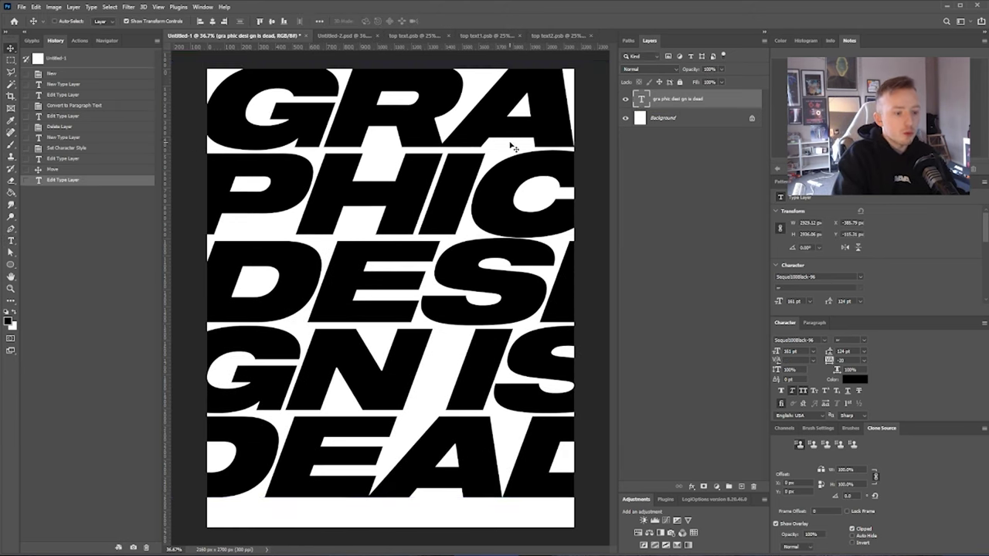
Step: Reposition the five-line text and scale it to about 109.57% so it fills the canvas
left_click_drag(512, 146, 510, 155)
left_click_drag(390, 158, 390, 140)
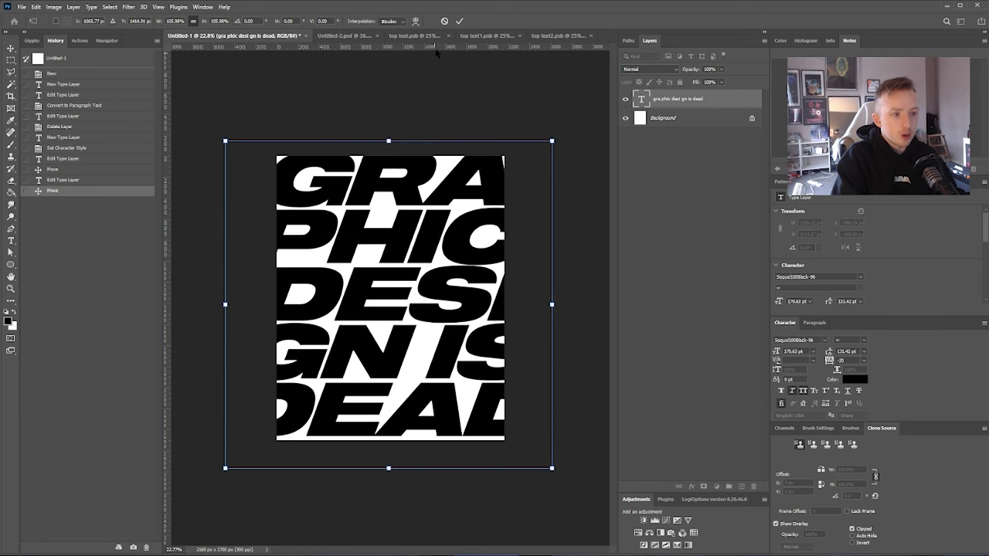
left_click_drag(405, 179, 406, 184)
left_click_drag(390, 145, 390, 138)
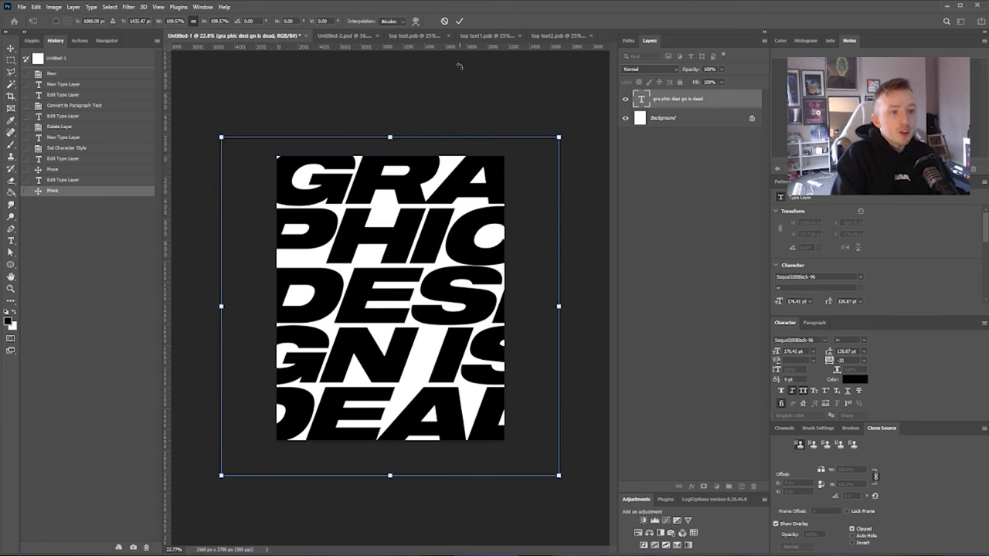
left_click(458, 21)
scroll(367, 390, "up", 3)
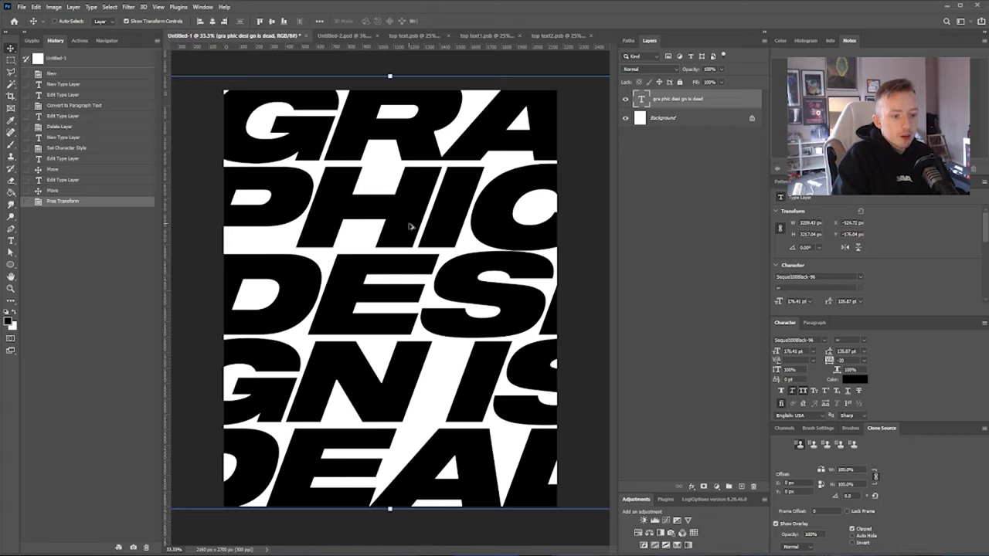
key("ctrl+0")
Step: Convert the Background into a regular layer named Layer 0 and invert it to black
double_click(663, 118)
left_click(865, 200)
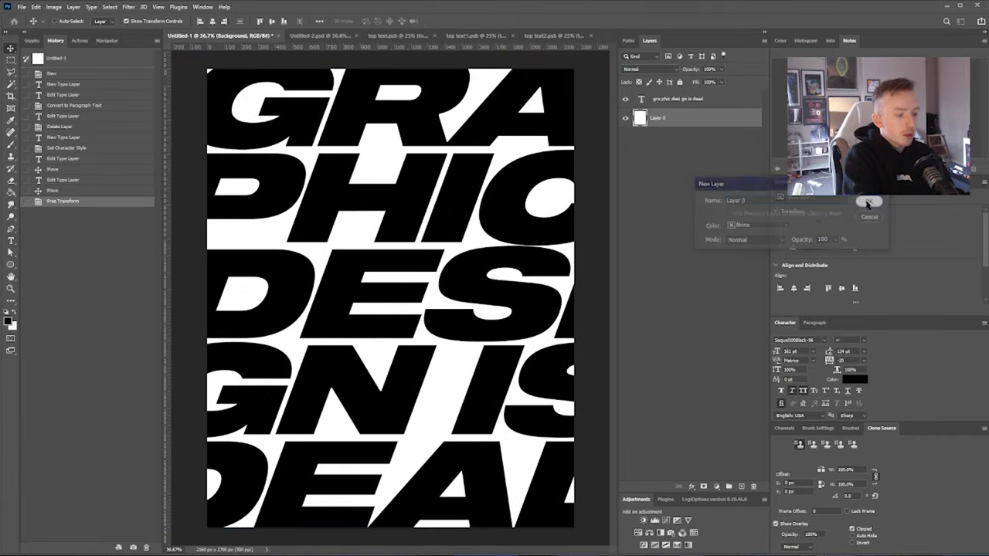
key("ctrl+i")
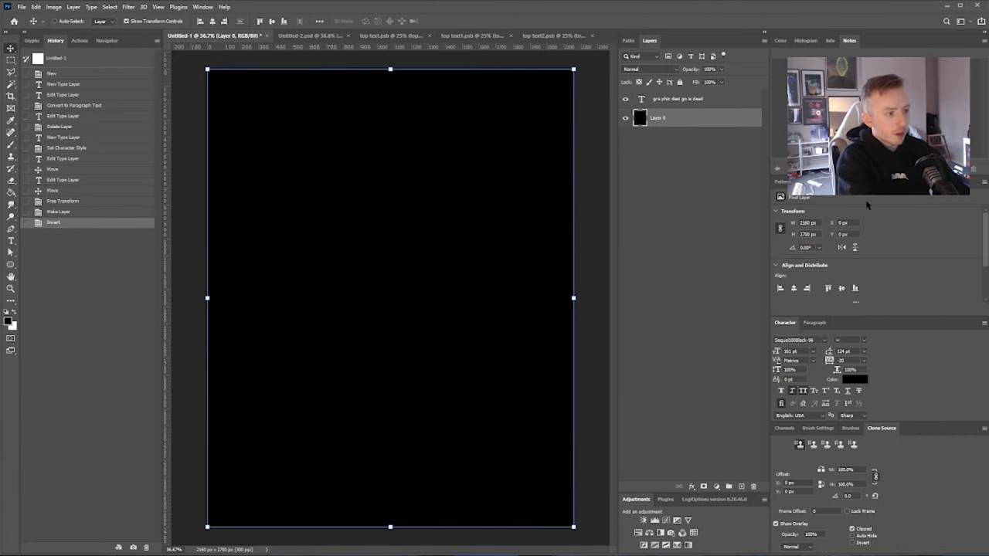
Step: Set the poster text's colour to white (ffffff)
left_click(691, 103)
left_click(854, 379)
left_click_drag(600, 360, 534, 292)
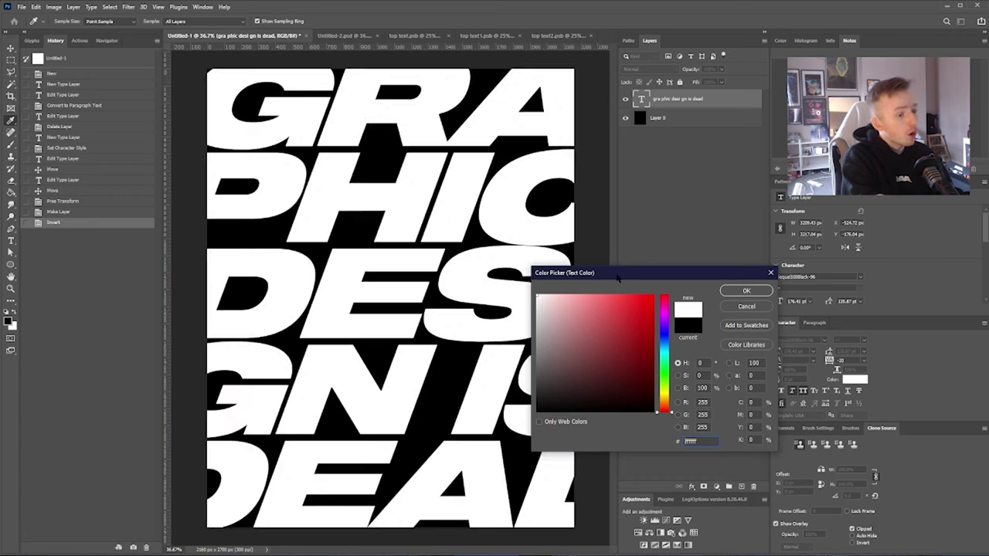
left_click(746, 291)
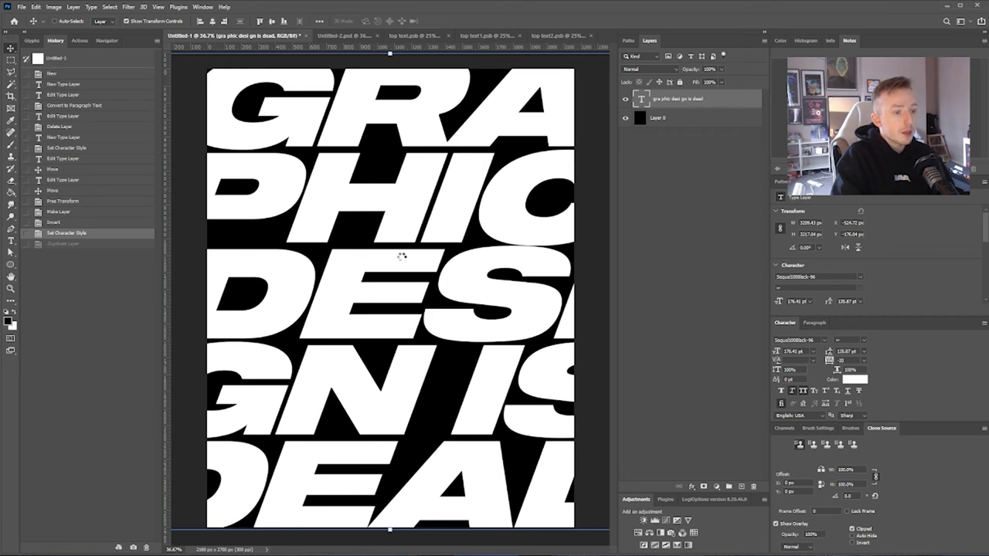
Step: Place the dark spray texture FREE-SPRAY-SCANS-AAA (3) above the text, sized to extend past the canvas edges
mouse_move(534, 299)
left_mouse_down()
mouse_move(628, 300)
mouse_move(536, 296)
mouse_move(592, 297)
left_mouse_up()
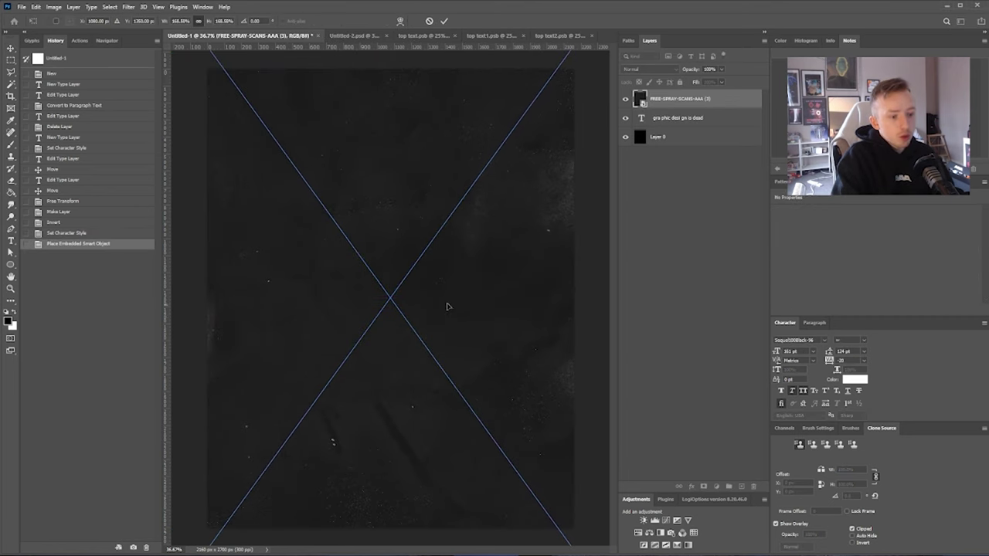
scroll(447, 307, "down", 5)
scroll(448, 306, "up", 3)
key("Return")
scroll(446, 197, "up", 2)
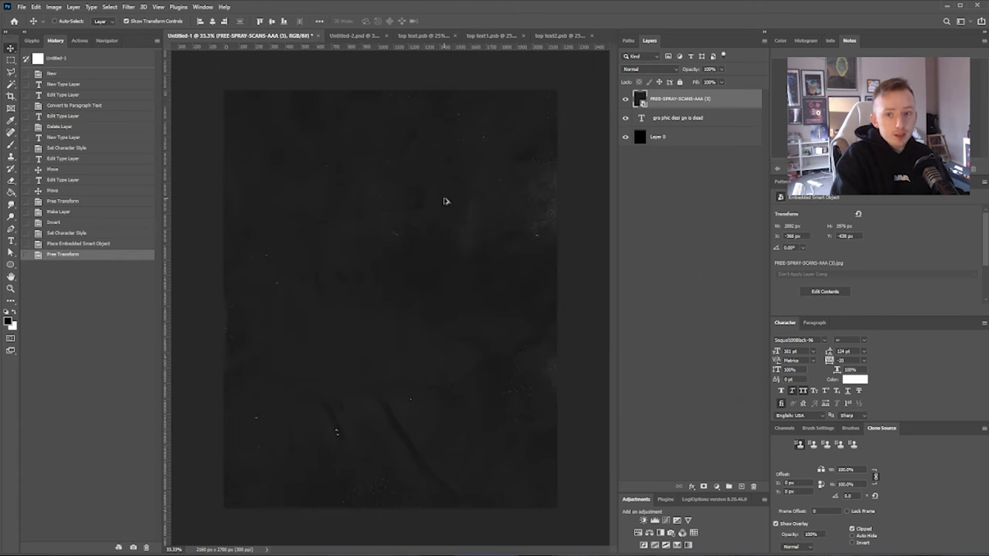
Step: Set the spray texture layer's blend mode to Difference
left_click(641, 69)
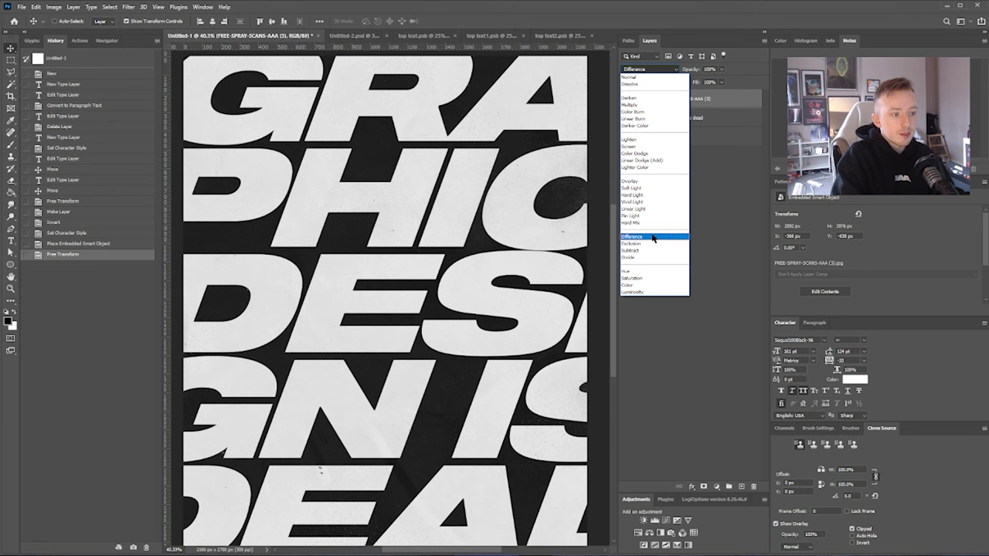
left_click(653, 237)
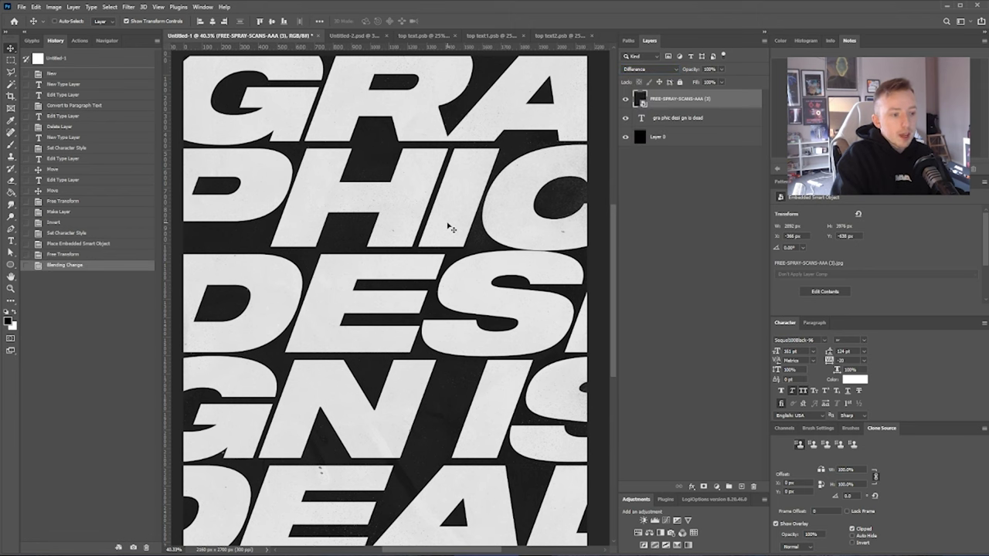
scroll(448, 226, "down", 1)
scroll(448, 226, "up", 1)
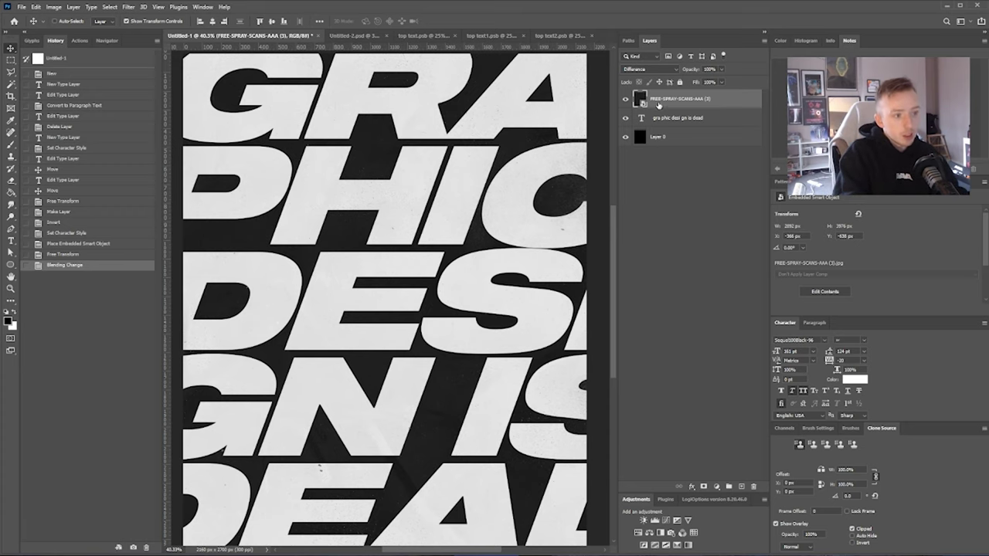
Step: Add a black-to-white Gradient Map adjustment layer above the spray texture and check its end colour stops
left_click(688, 545)
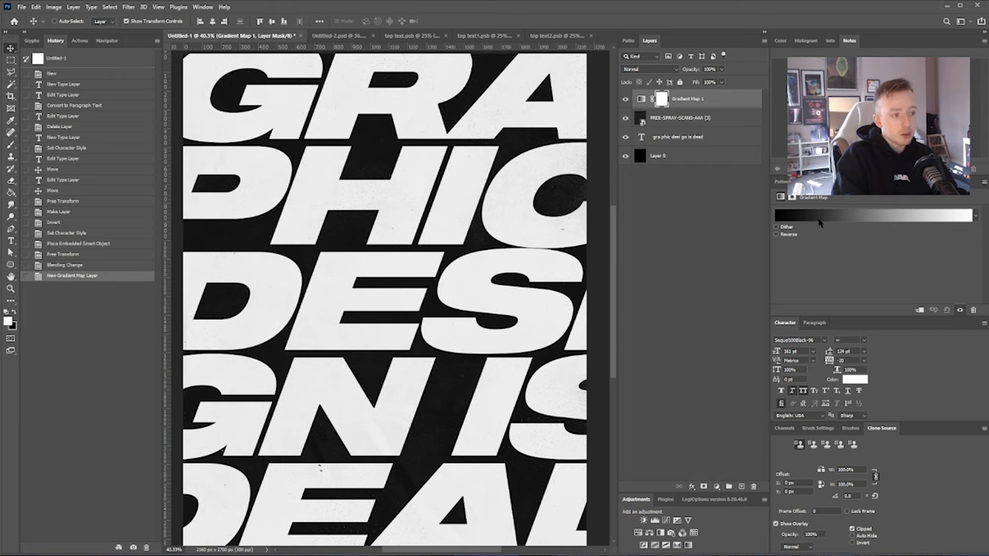
left_click(799, 222)
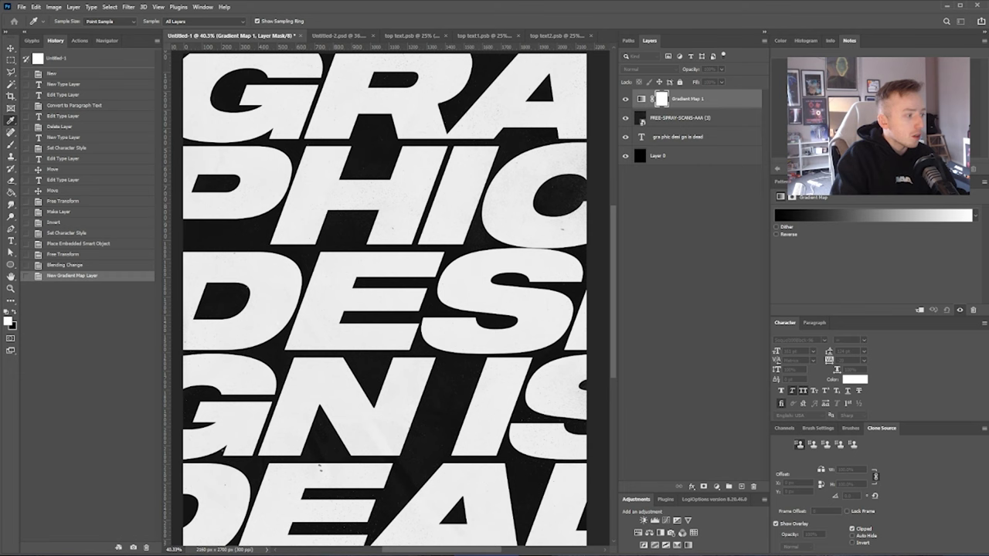
left_click_drag(553, 282, 431, 285)
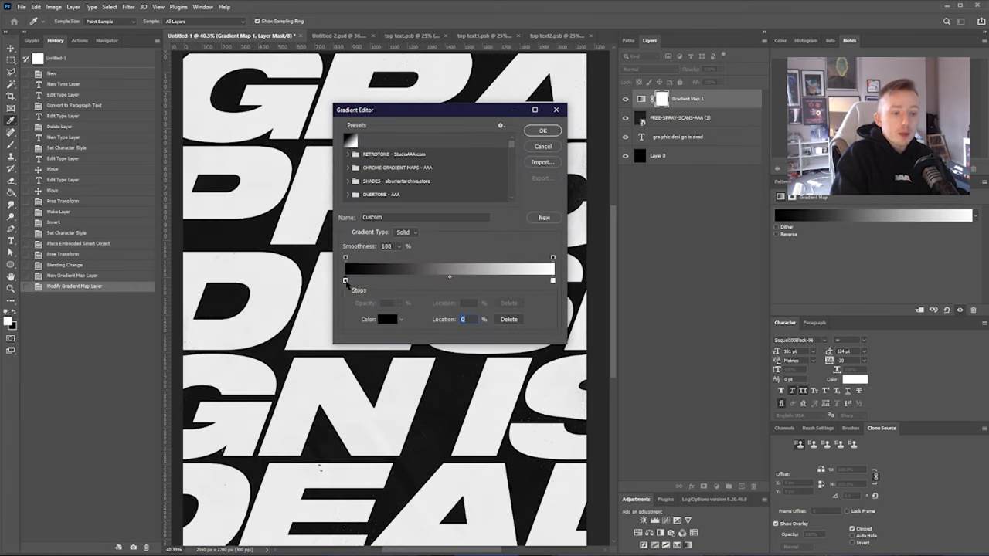
mouse_move(347, 283)
left_mouse_down()
mouse_move(498, 282)
mouse_move(345, 283)
left_mouse_up()
left_click(552, 281)
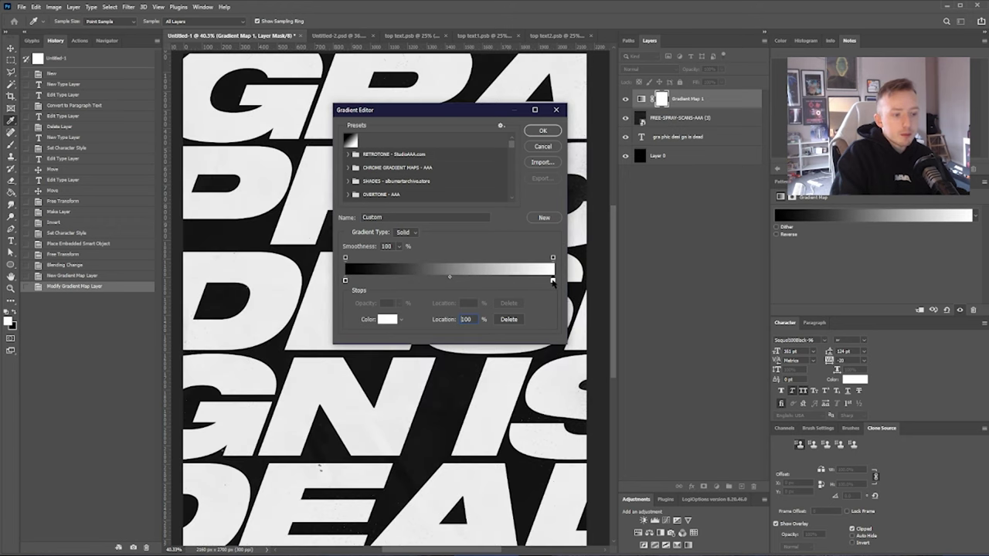
mouse_move(553, 282)
left_mouse_down()
mouse_move(402, 282)
mouse_move(554, 282)
left_mouse_up()
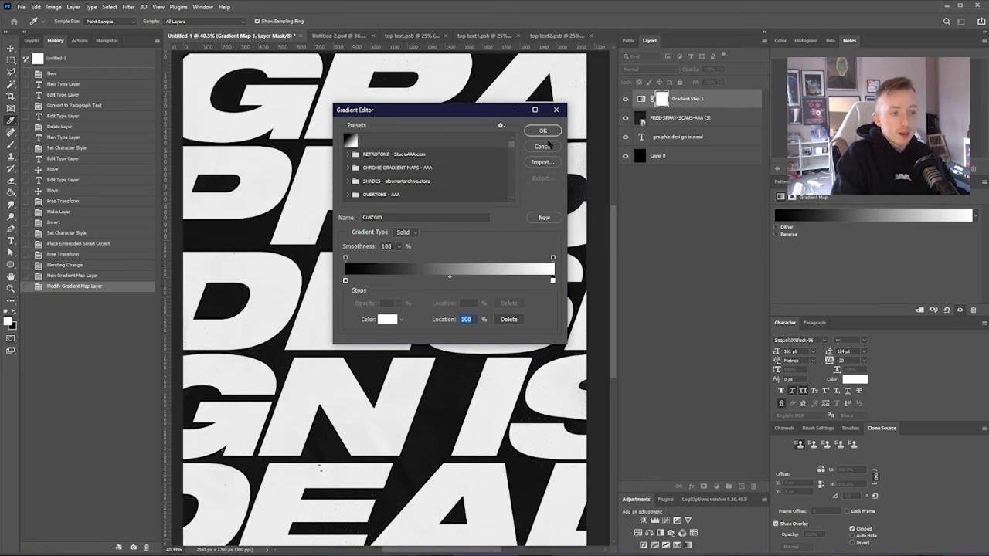
left_click(543, 147)
left_click(625, 99)
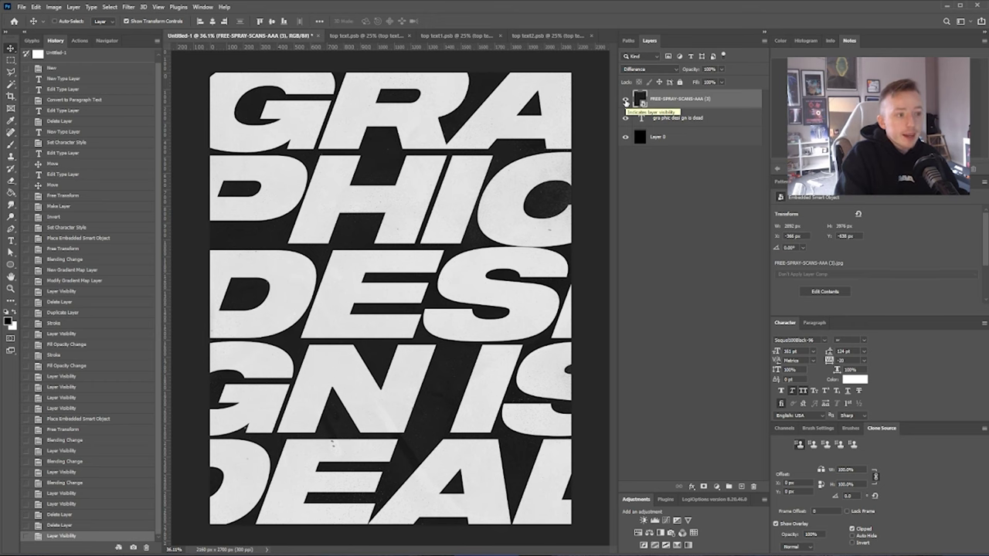
Step: Duplicate the poster text layer, hiding the original text and the FREE-SPRAY-SCANS-AAA (3) texture
left_click(625, 98)
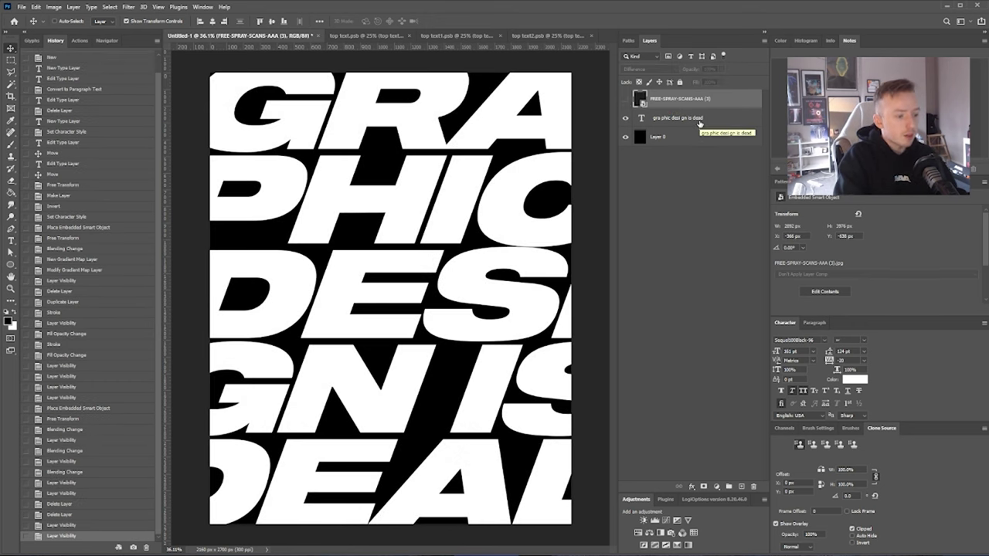
left_click_drag(693, 121, 742, 487)
left_click(625, 138)
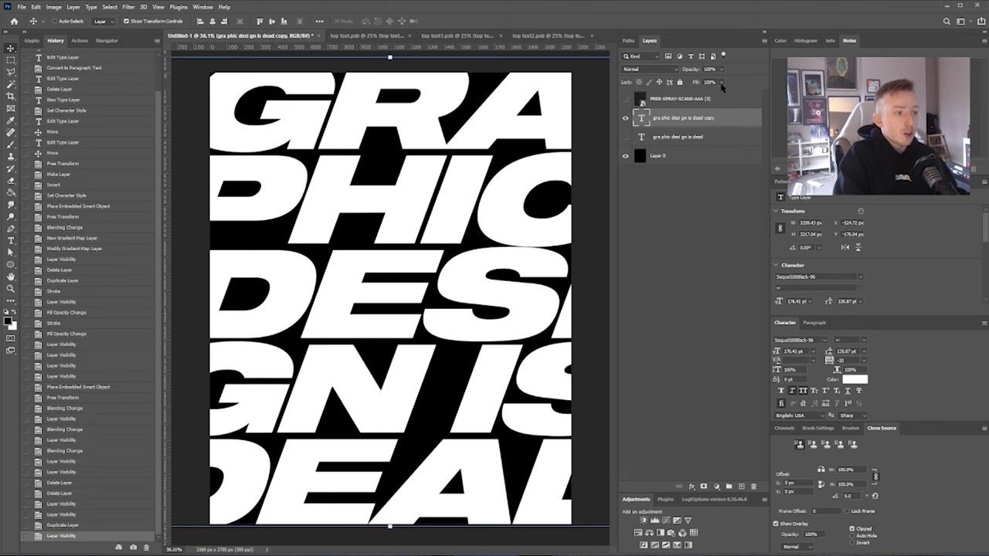
Step: Set the duplicate text layer's fill to 0%
left_click(721, 82)
left_click_drag(721, 94, 661, 109)
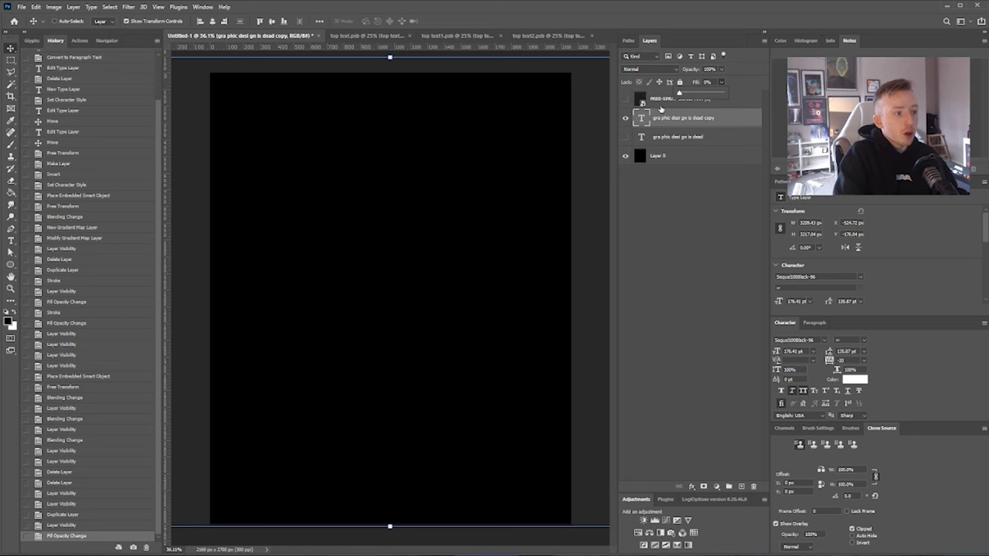
left_click(692, 229)
left_click(677, 126)
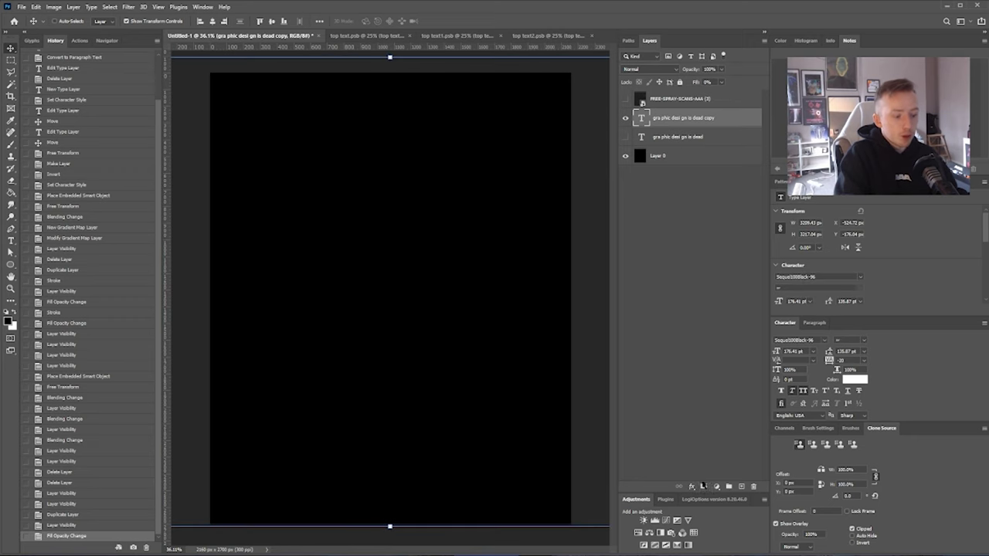
Step: Add a white 6 px inside Stroke effect to the duplicate text layer and lower the stroke's opacity
left_click(693, 486)
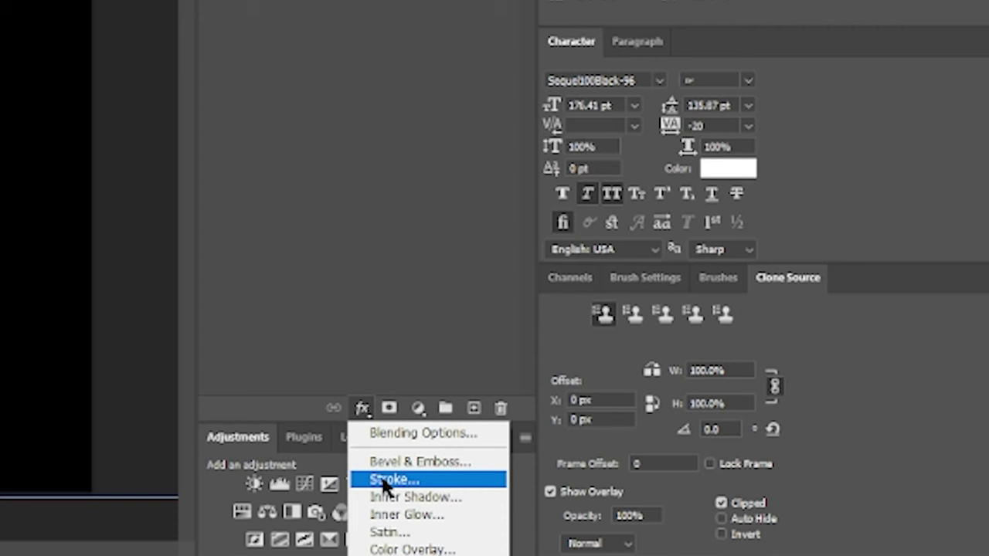
left_click(390, 479)
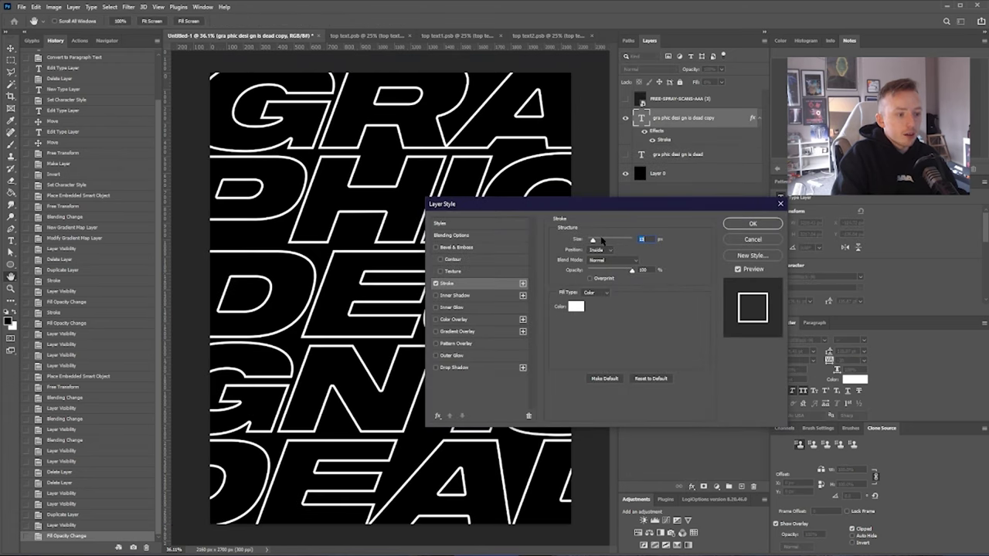
left_click_drag(602, 241, 591, 244)
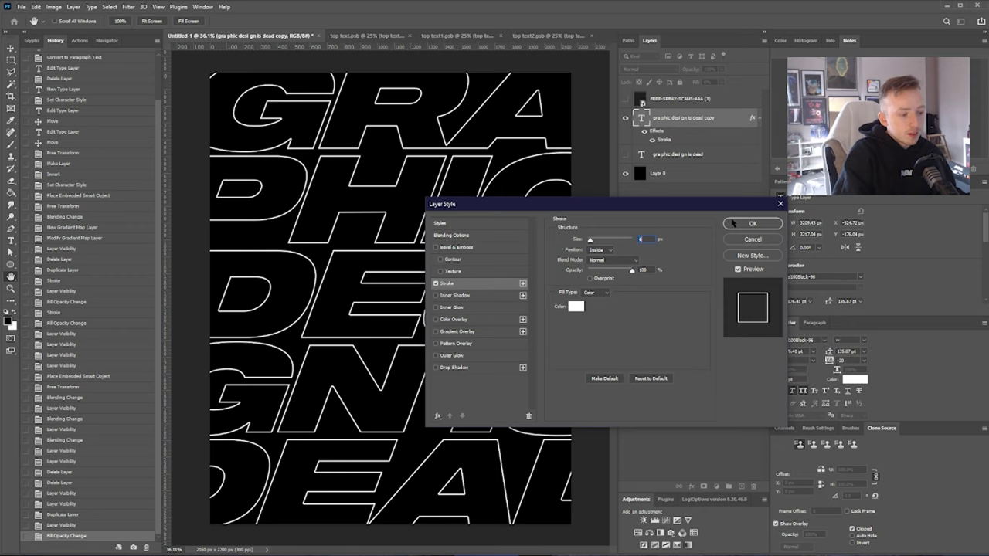
left_click(620, 271)
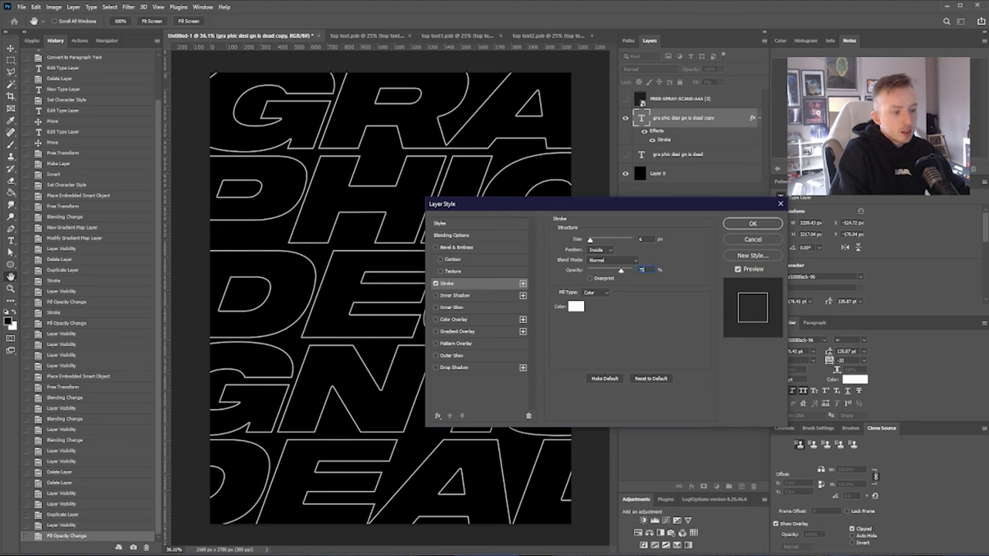
left_click(765, 224)
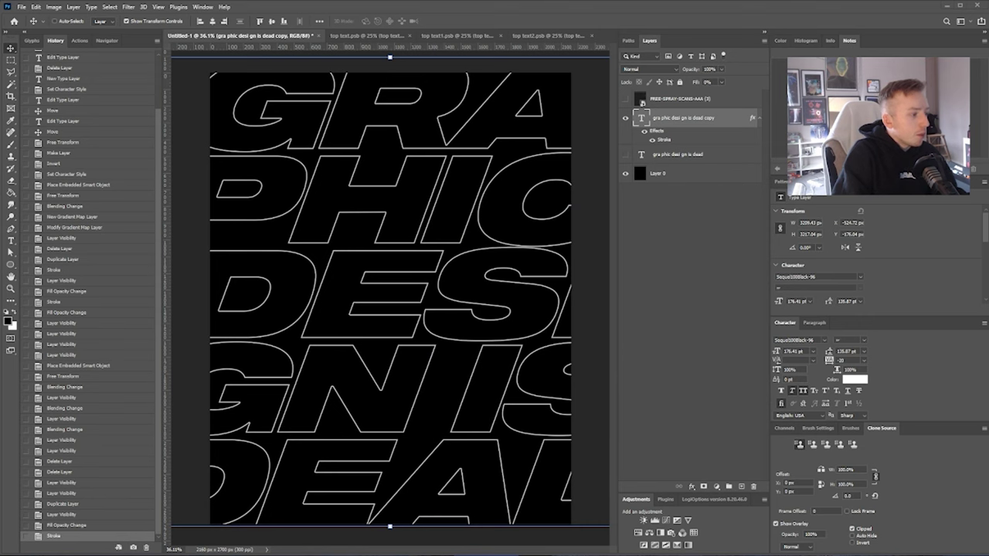
Step: Place the SPRAY-SCANS-AAA (7) texture above the outlined text, scaled to extend past the canvas edges
key("alt+Tab")
scroll(400, 276, "up", 5)
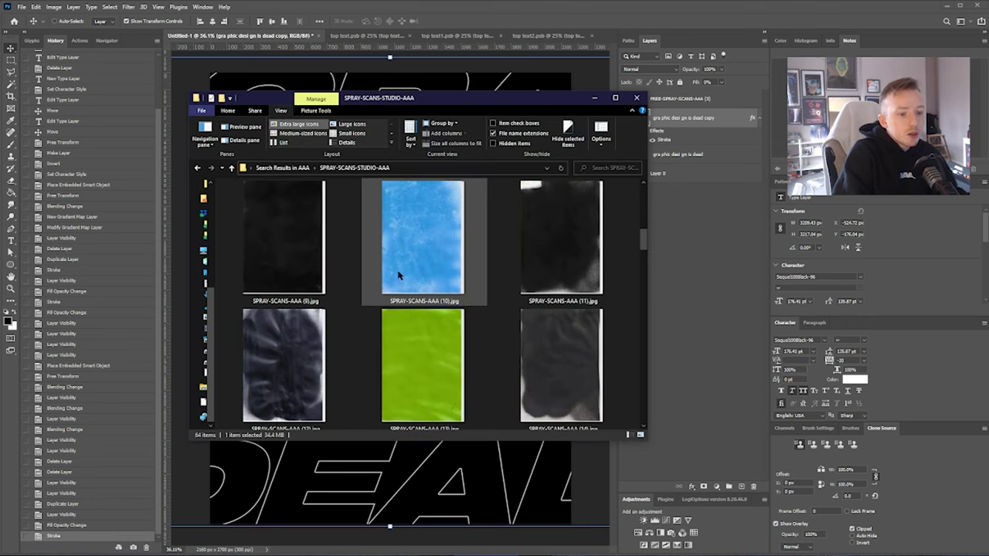
scroll(402, 275, "down", 1)
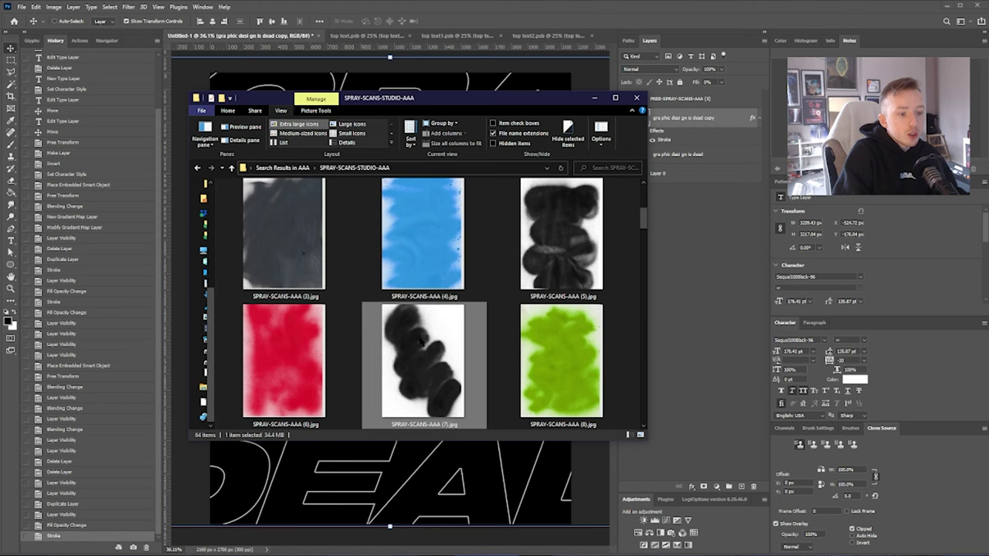
scroll(642, 427, "down", 1)
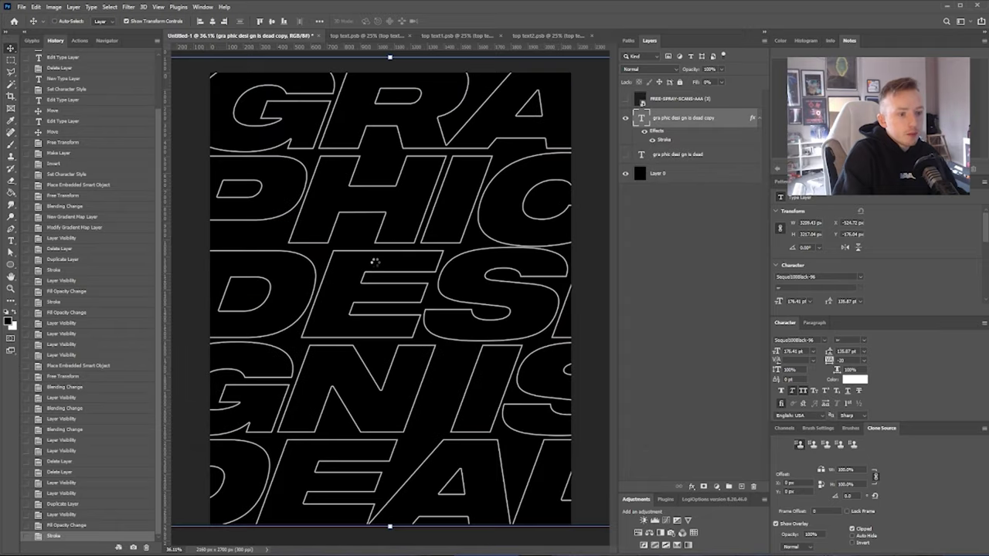
left_click_drag(530, 298, 602, 330)
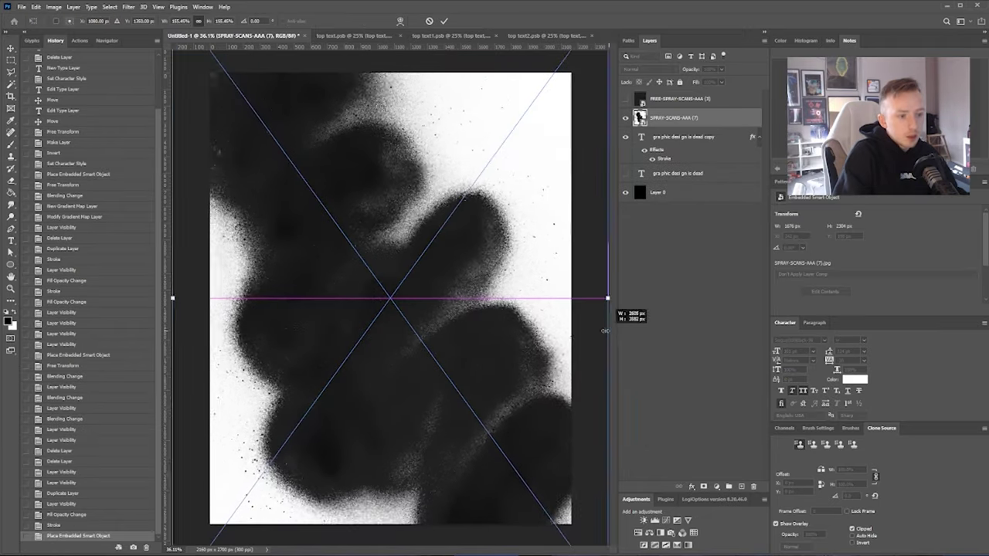
key("Return")
Step: Set the SPRAY-SCANS-AAA (7) layer's blend mode to Hard Mix and reposition it over the outlined text
left_click(649, 70)
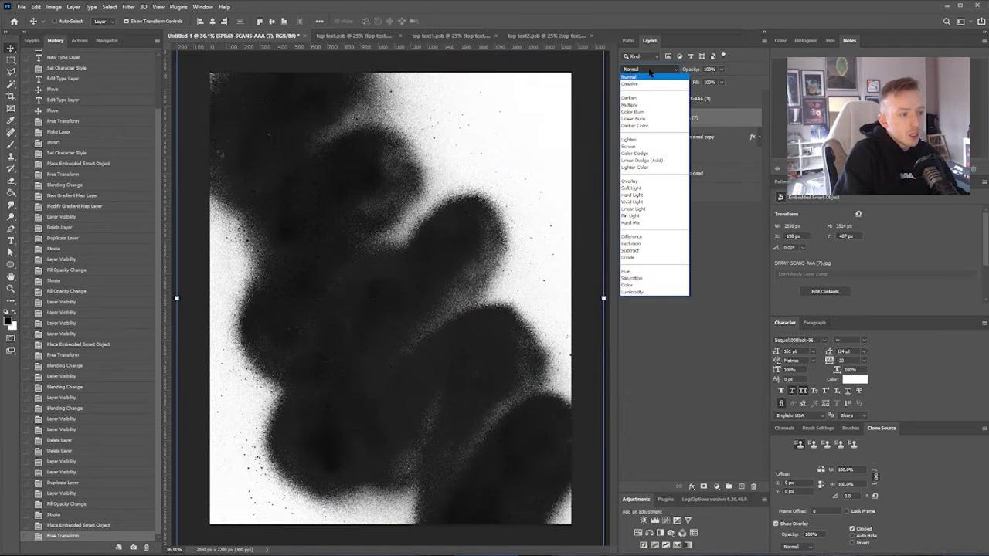
left_click(646, 223)
mouse_move(432, 242)
left_mouse_down()
mouse_move(439, 256)
mouse_move(403, 309)
mouse_move(490, 173)
mouse_move(440, 207)
mouse_move(433, 235)
left_mouse_up()
scroll(422, 157, "up", 7)
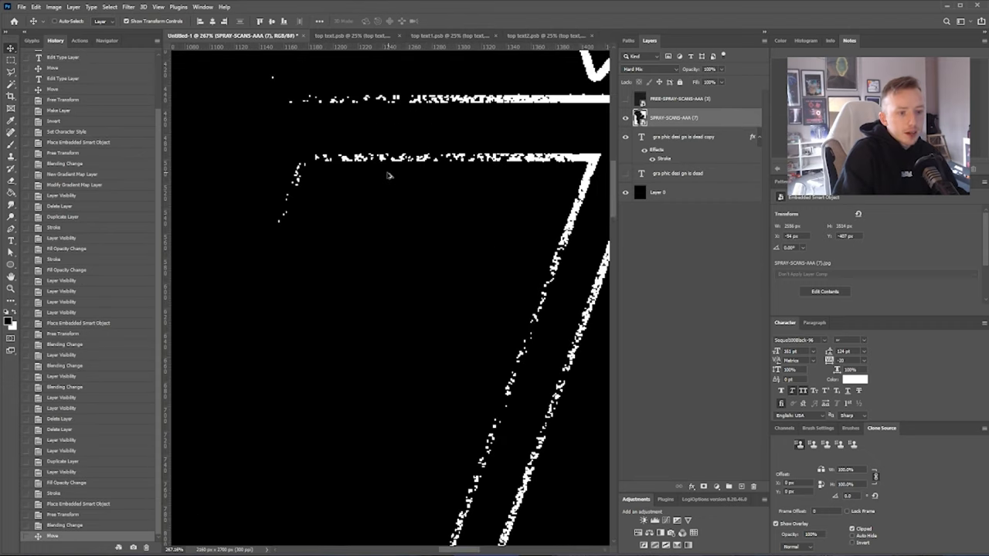
scroll(355, 172, "up", 3)
left_click_drag(344, 152, 434, 391)
scroll(424, 340, "down", 3)
left_click_drag(302, 202, 426, 136)
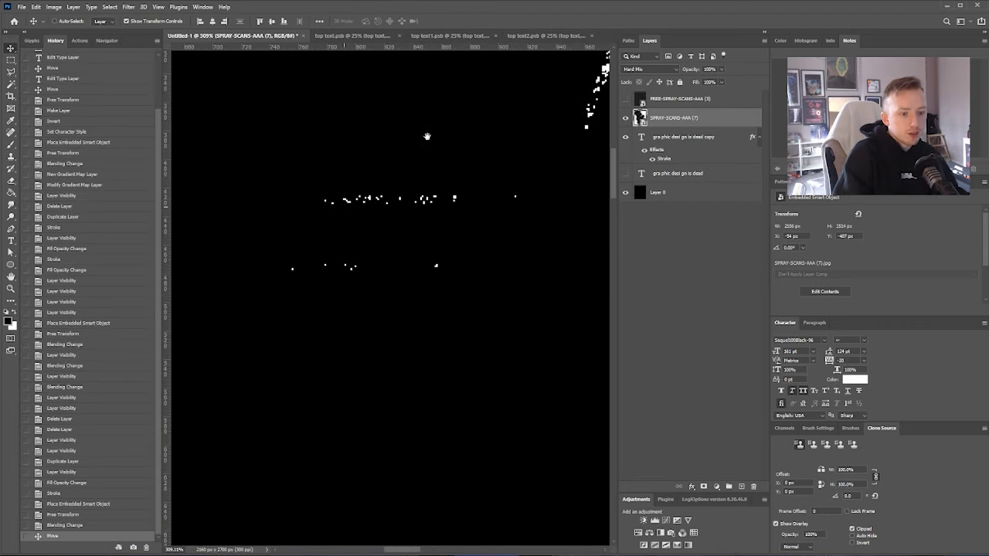
key("ctrl+0")
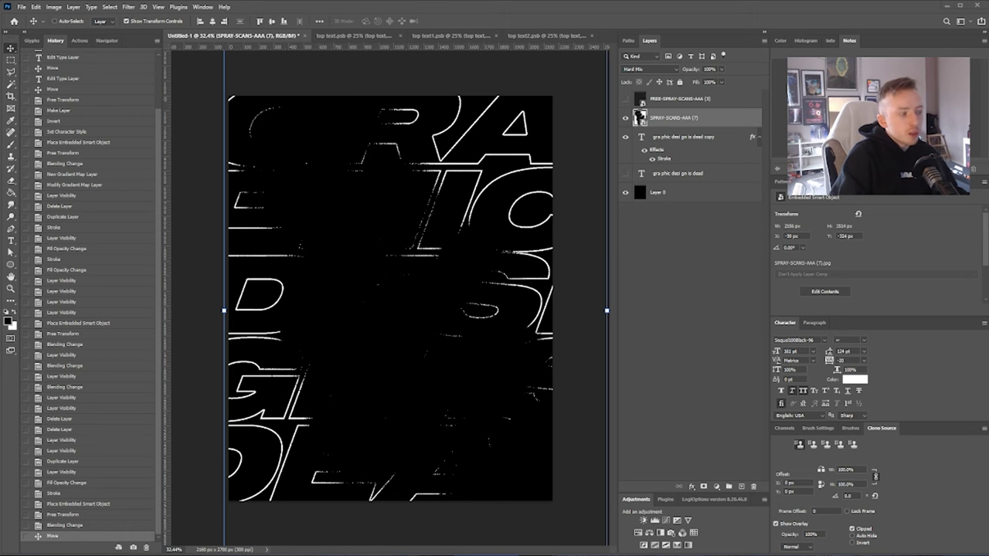
Step: Place FREE-SPRAY-SCANS-AAA (2) in Hard Mix mode above the SPRAY-SCANS-AAA (7) layer, which is hidden
key("alt+Tab")
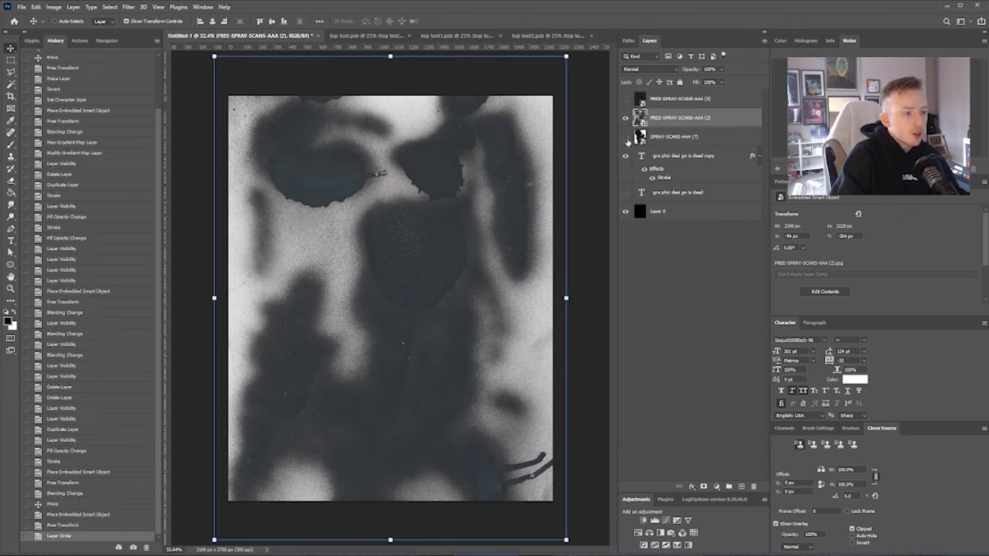
left_click(625, 137)
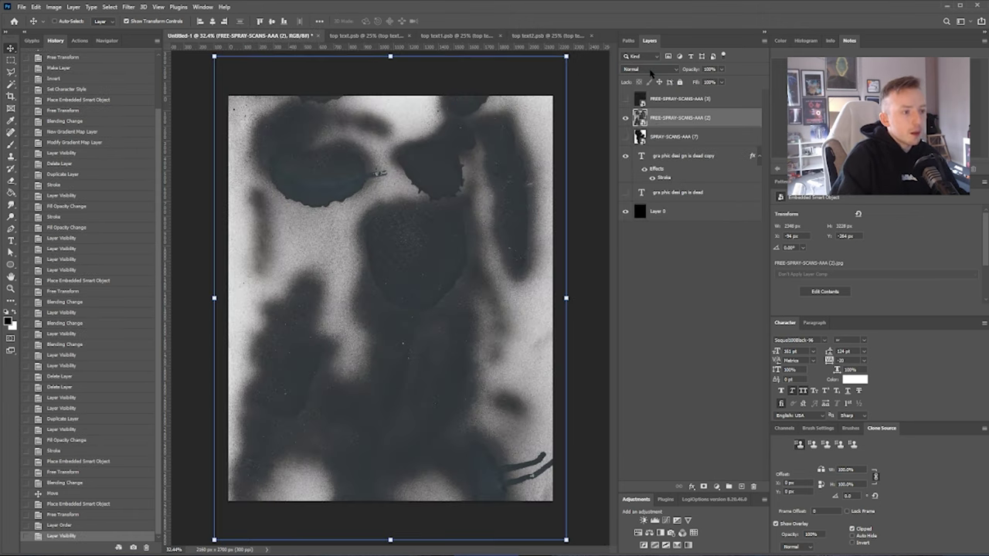
left_click(650, 69)
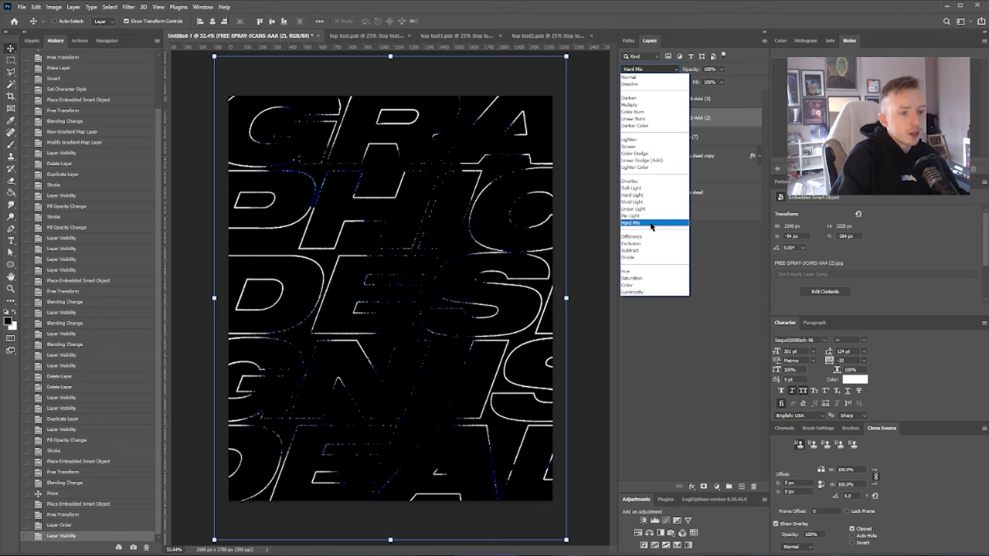
left_click(650, 224)
Step: Desaturate the FREE-SPRAY-SCANS-AAA (2) layer with a Hue/Saturation adjustment, setting saturation to -100
left_click(54, 7)
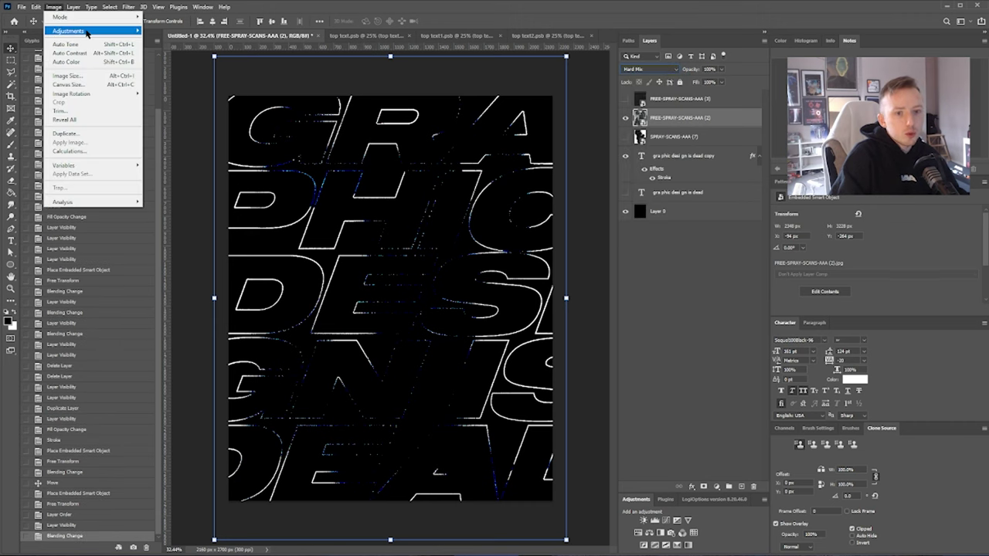
mouse_move(86, 33)
left_click(169, 80)
left_click_drag(769, 239, 704, 241)
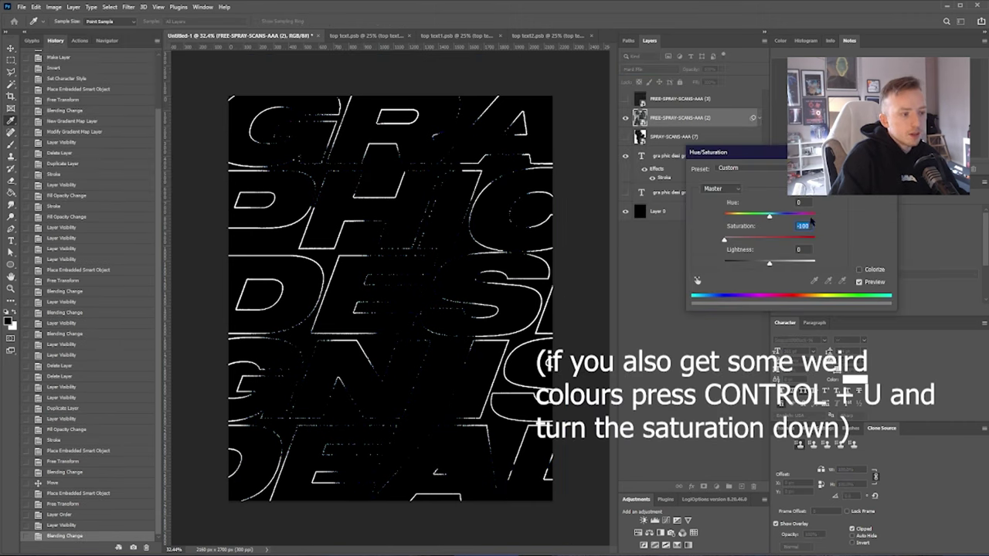
left_click(866, 169)
Step: Shift the FREE-SPRAY-SCANS-AAA (2) texture slightly over the outlined text and inspect the speckled outlines up close
left_click_drag(410, 363, 412, 353)
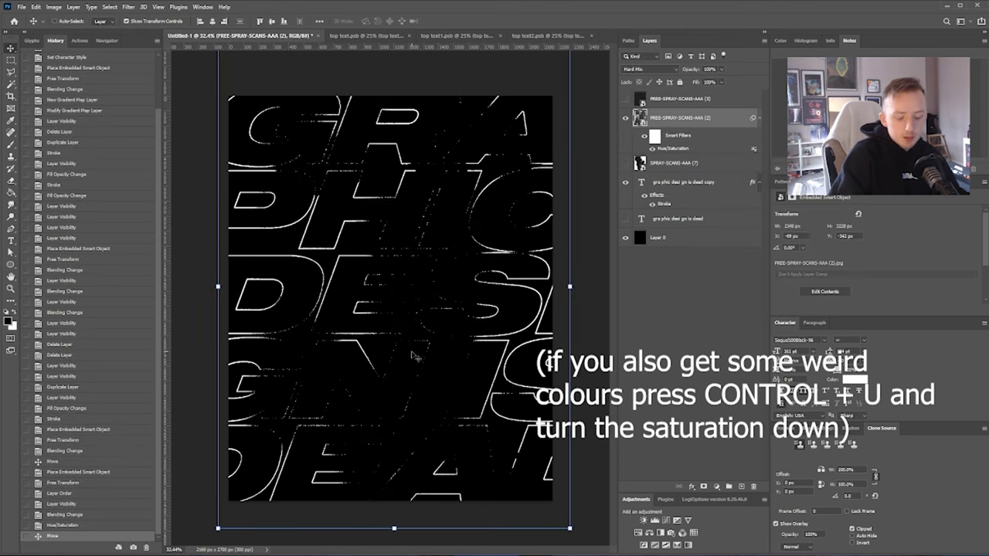
scroll(371, 344, "up", 4)
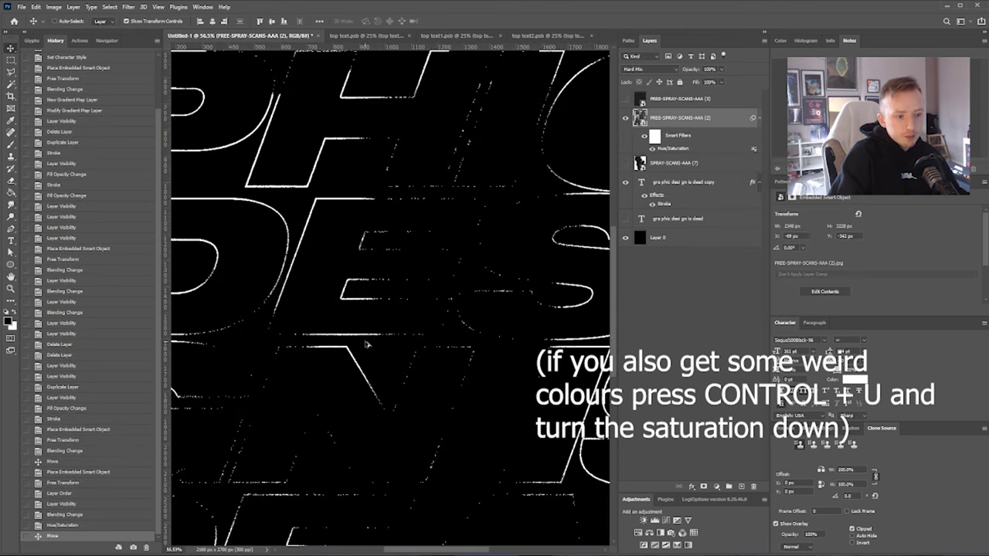
scroll(483, 306, "up", 8)
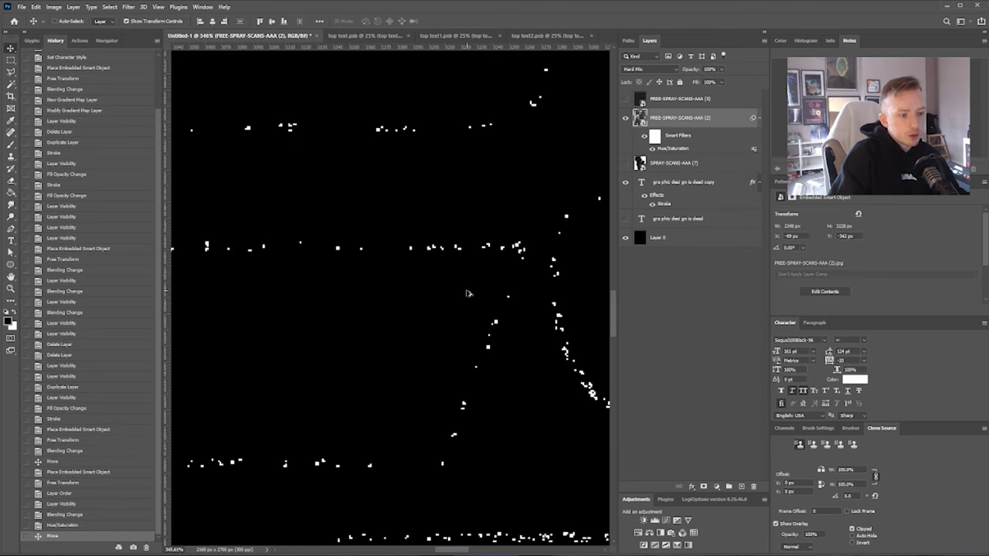
scroll(468, 294, "down", 9)
mouse_move(469, 224)
left_mouse_down()
mouse_move(437, 258)
mouse_move(444, 271)
mouse_move(479, 199)
mouse_move(441, 111)
mouse_move(539, 234)
mouse_move(461, 247)
mouse_move(488, 300)
left_mouse_up()
key("ctrl+0")
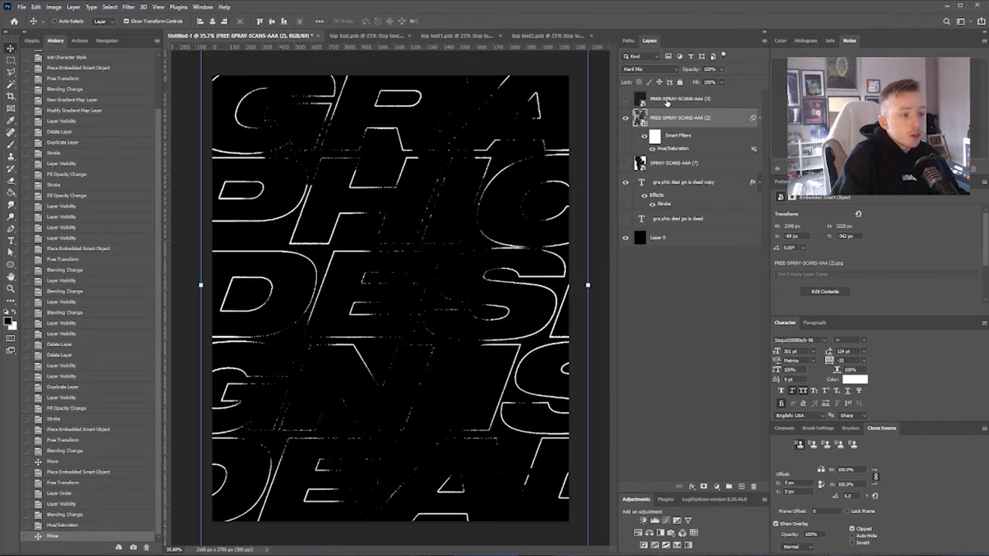
Step: Show the FREE-SPRAY-SCANS-AAA (3) texture and the original filled text layer, and select that text layer
left_click(666, 100)
left_click(626, 100)
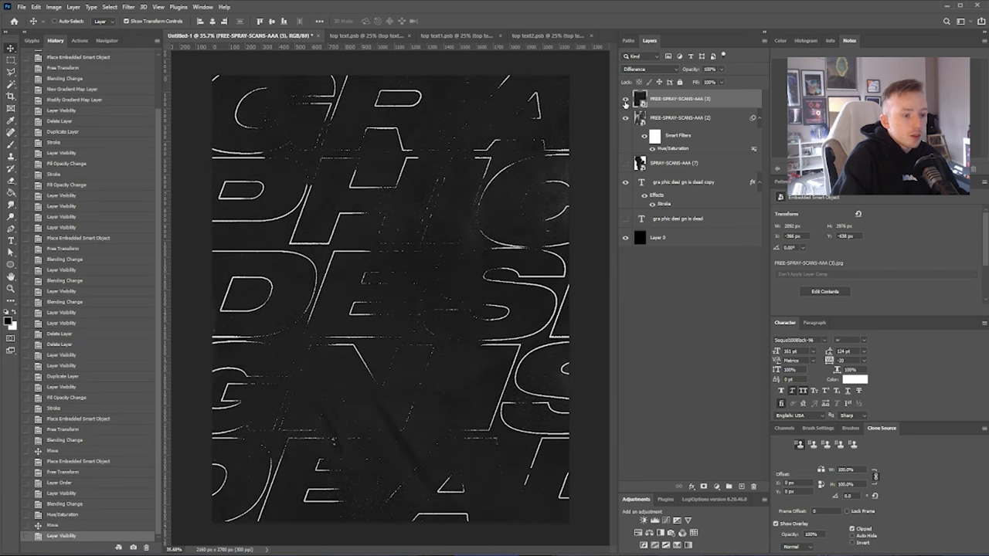
left_click(624, 218)
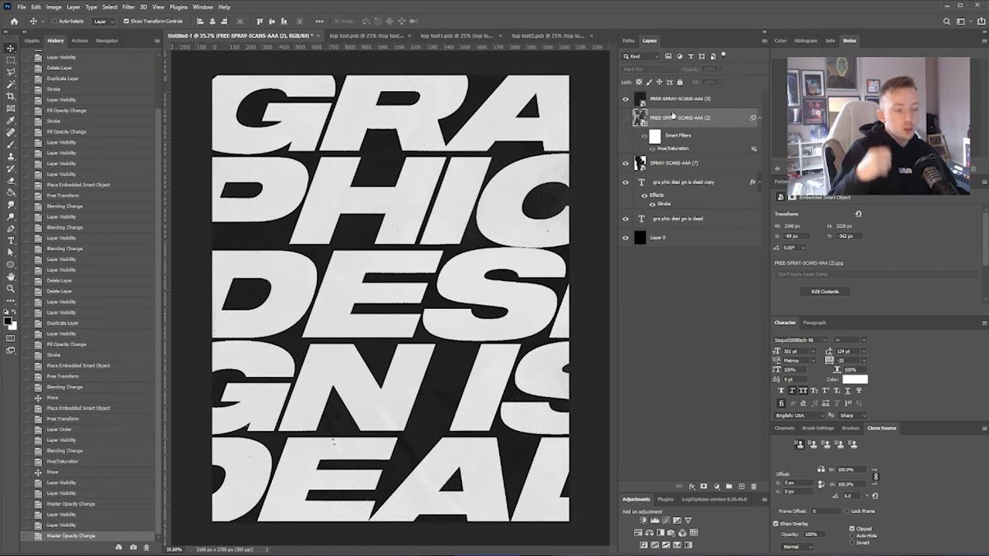
left_click(660, 219)
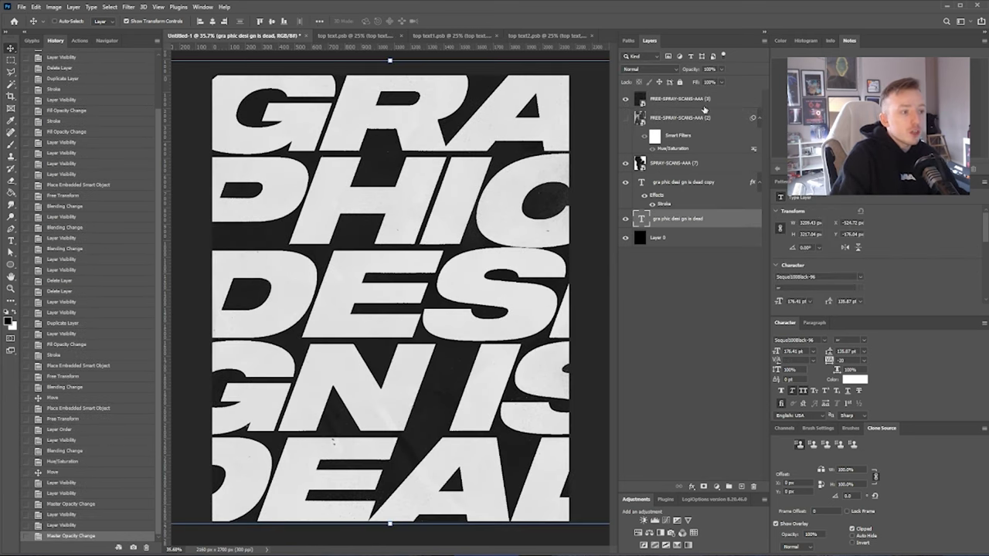
Step: Adjust the opacity of the original filled text layer beneath the outlined copy, and select the SPRAY-SCANS-AAA (7) layer
left_click(722, 69)
left_click_drag(705, 83, 688, 82)
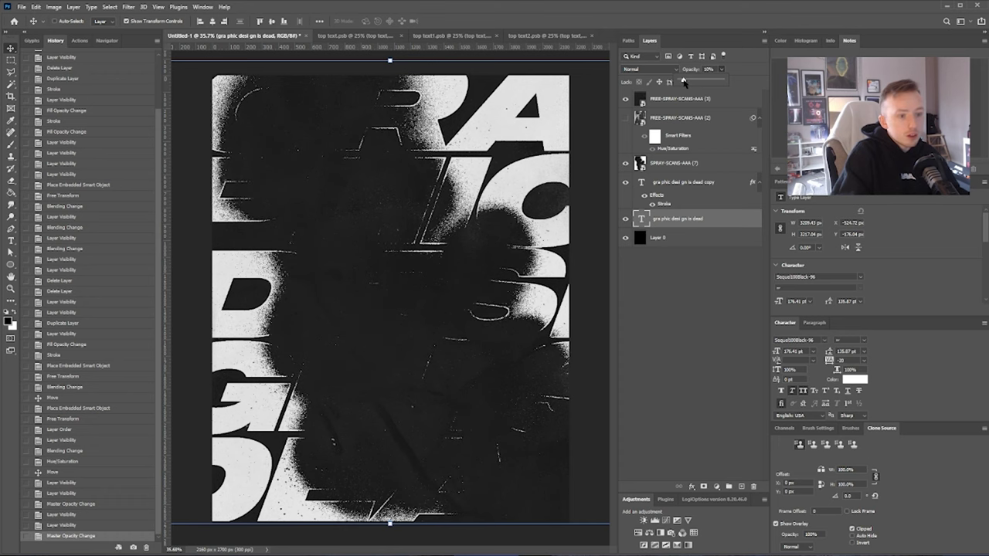
left_click_drag(703, 80, 694, 81)
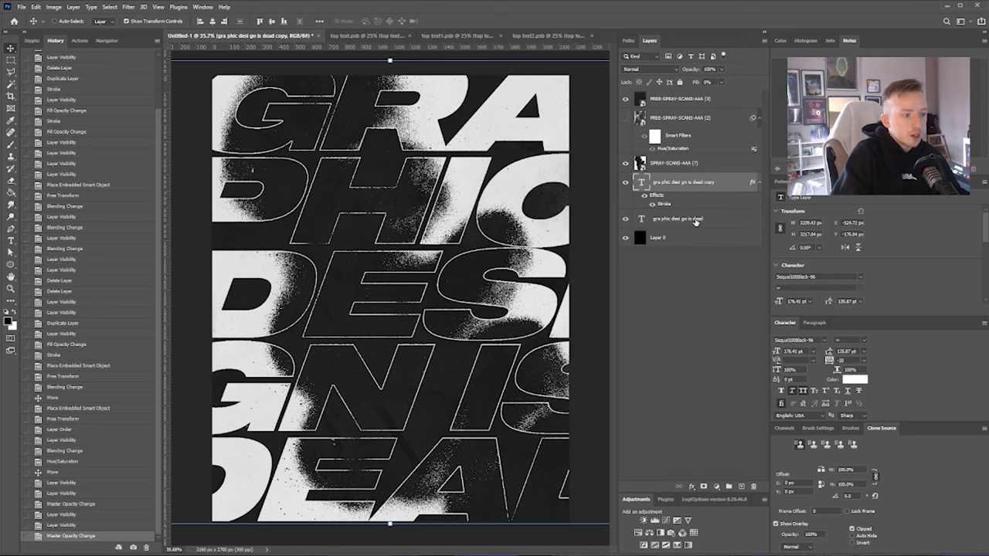
key("alt+bracketleft")
left_click(679, 165)
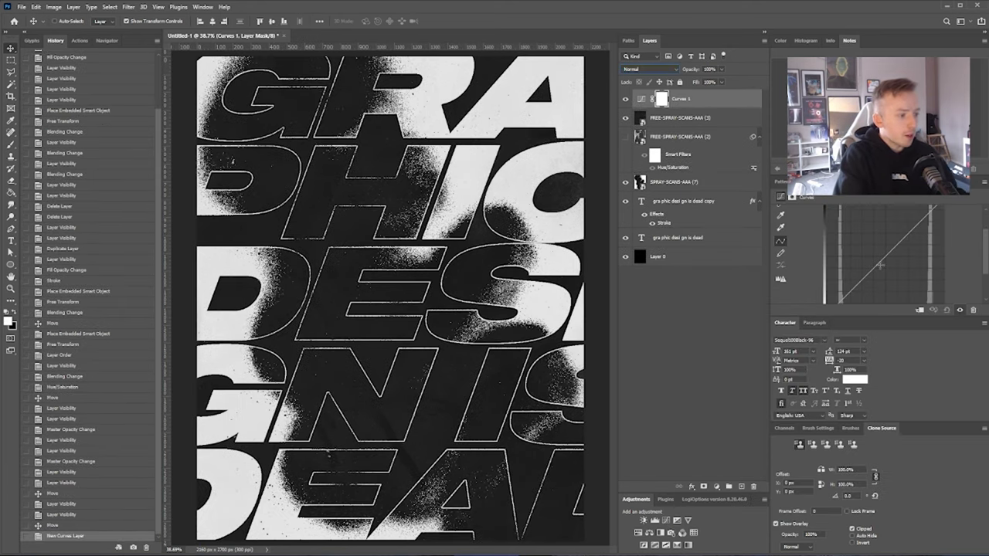
Step: Darken the poster by pulling down the midtones in the Curves 1 adjustment layer, and dock its floating curve settings
left_click_drag(879, 266, 889, 274)
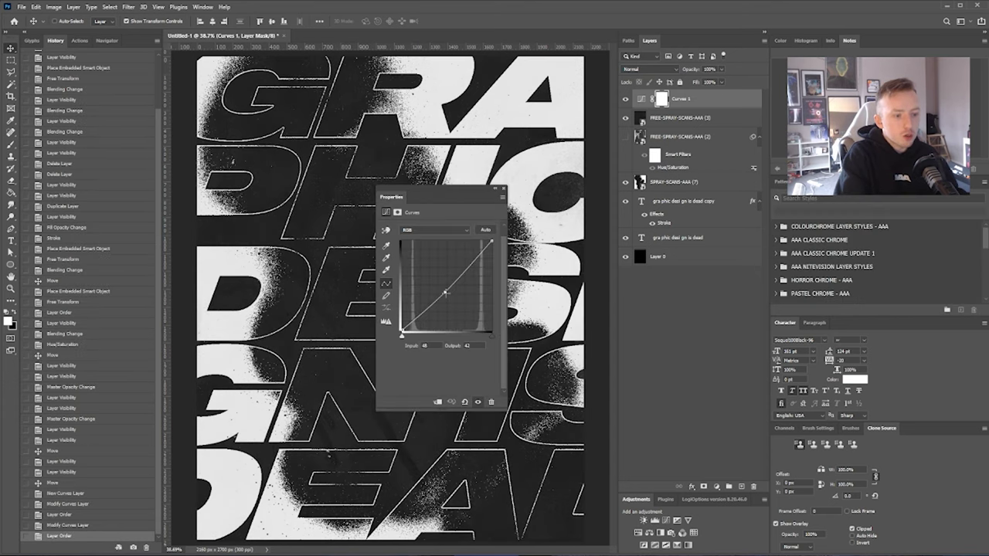
left_click_drag(445, 291, 454, 297)
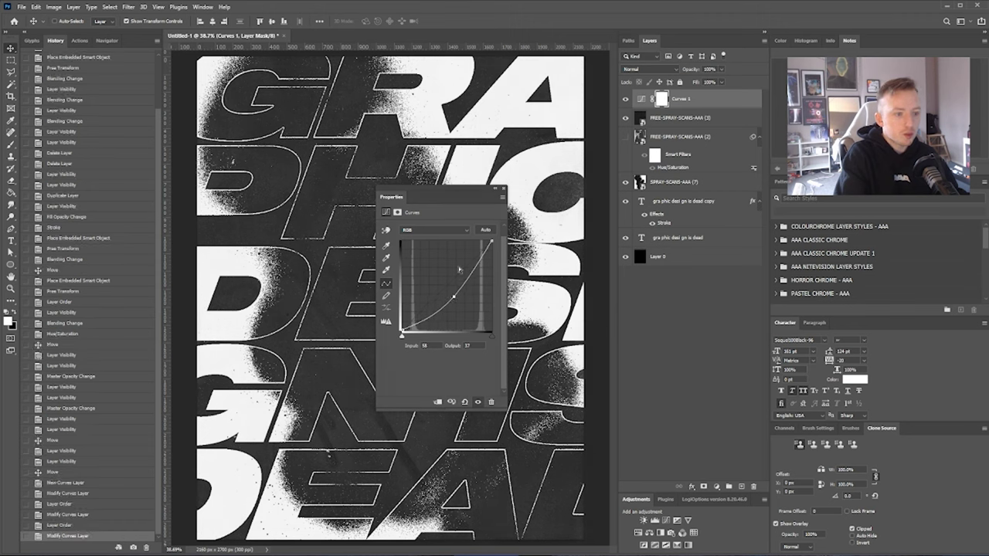
left_click_drag(434, 196, 476, 175)
mouse_move(495, 275)
left_mouse_down()
mouse_move(486, 268)
mouse_move(493, 272)
left_mouse_up()
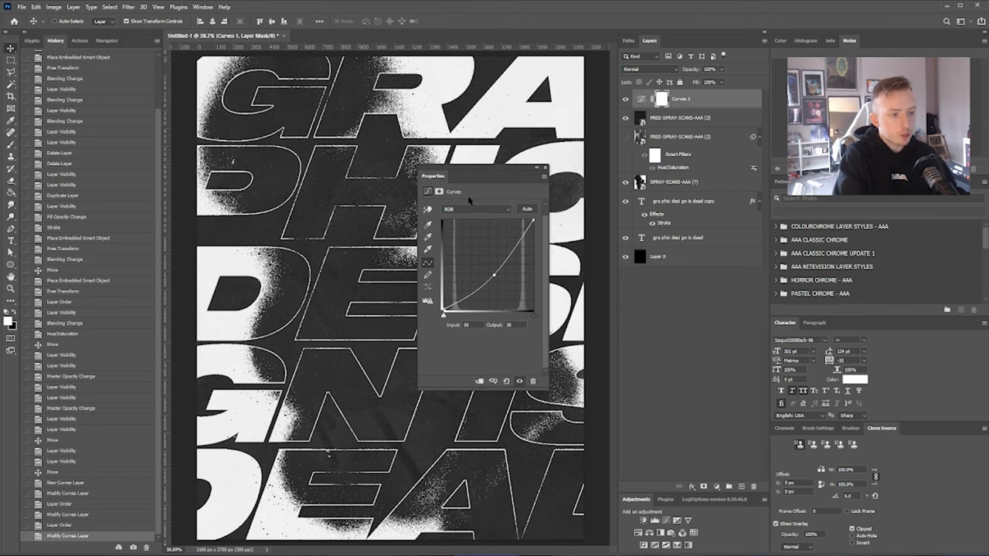
left_click_drag(438, 178, 803, 180)
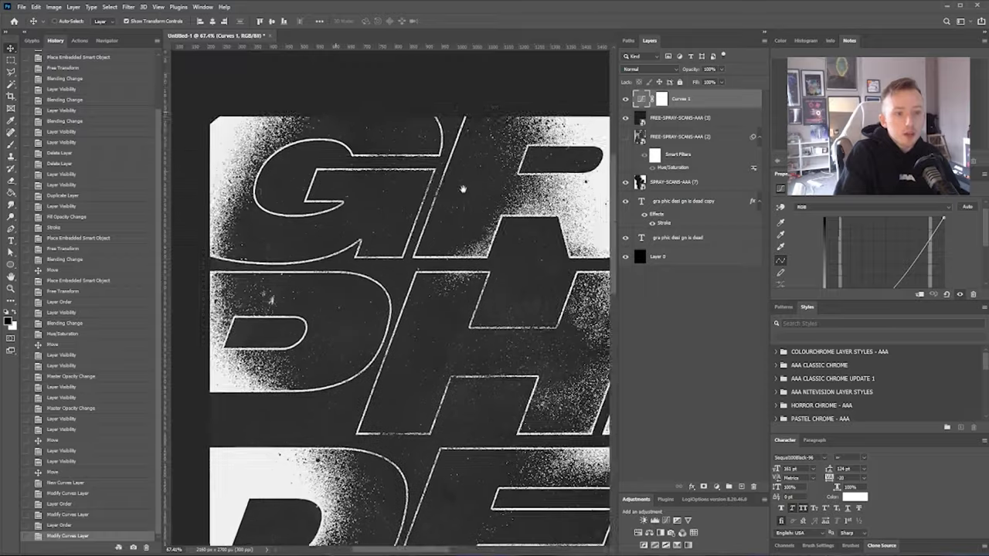
Step: Examine the spray speckles, paper texture and outlined letter edges up close across the whole poster
left_click_drag(464, 188, 367, 277)
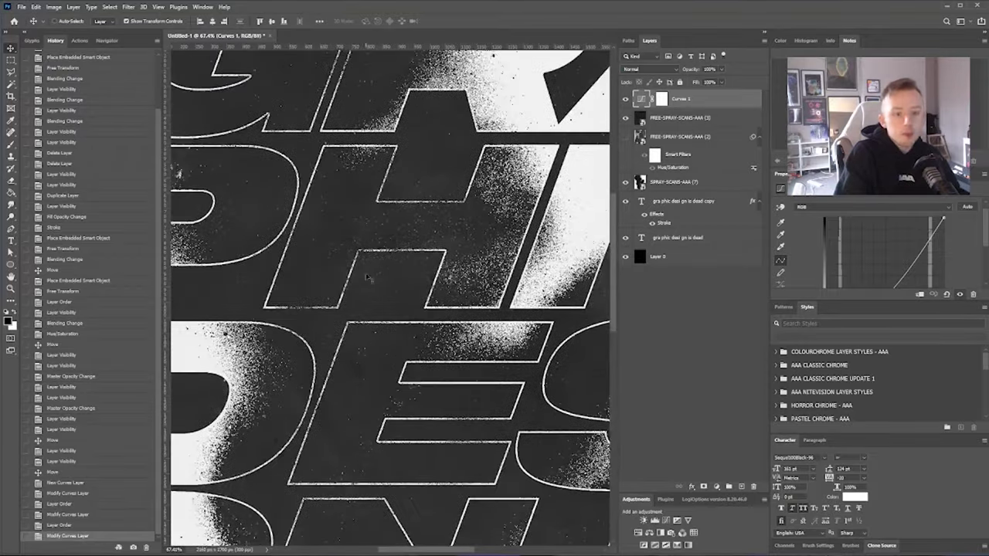
left_click_drag(367, 347, 518, 51)
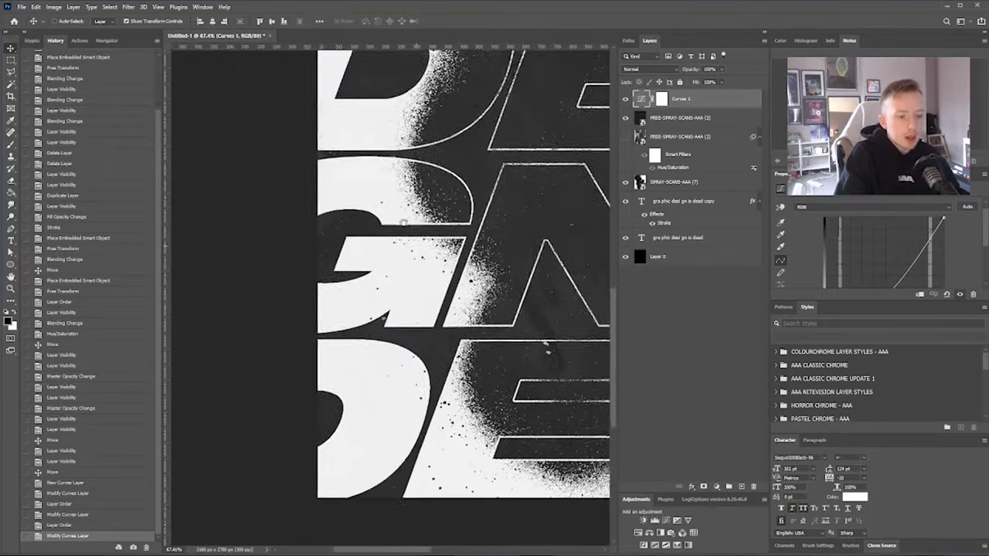
left_click_drag(403, 223, 283, 242)
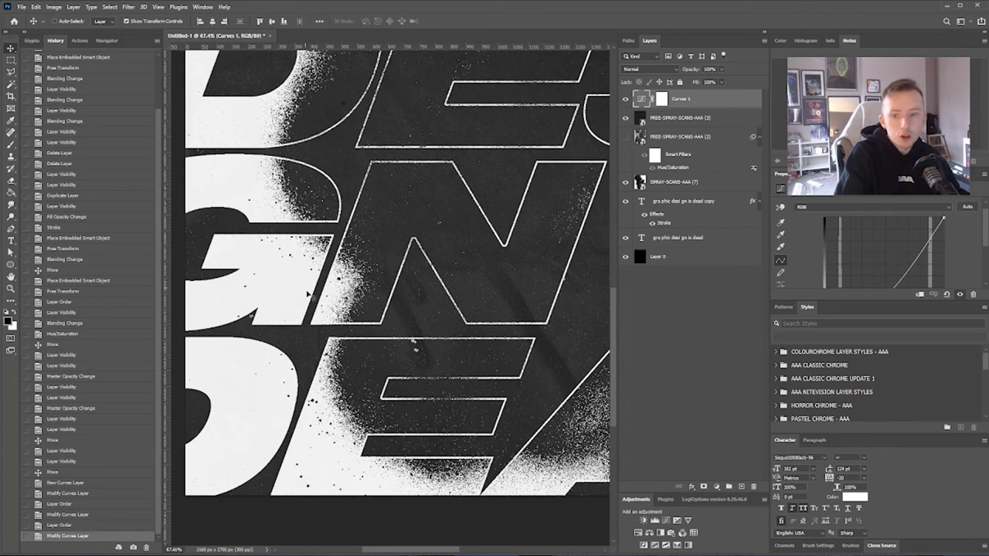
scroll(348, 396, "up", 5)
left_click_drag(349, 435, 461, 383)
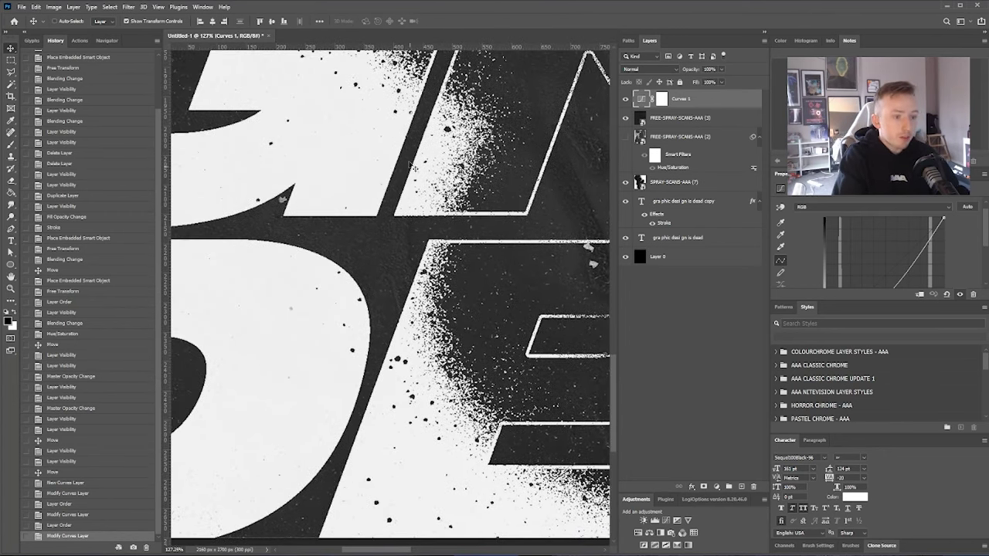
left_click_drag(357, 126, 401, 393)
left_click_drag(452, 276, 369, 390)
left_click_drag(463, 207, 433, 363)
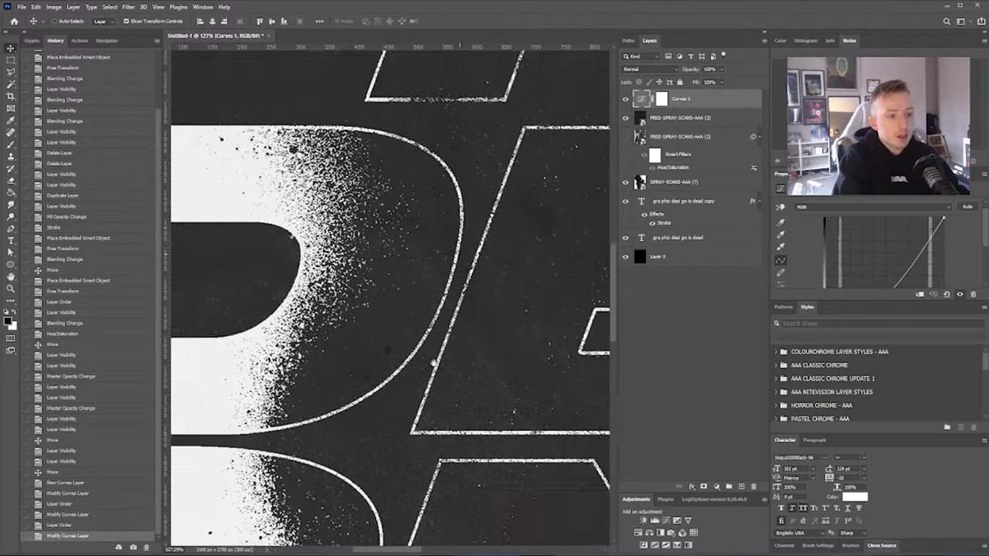
left_click_drag(461, 124, 457, 317)
left_click_drag(426, 247, 472, 408)
scroll(485, 285, "down", 5)
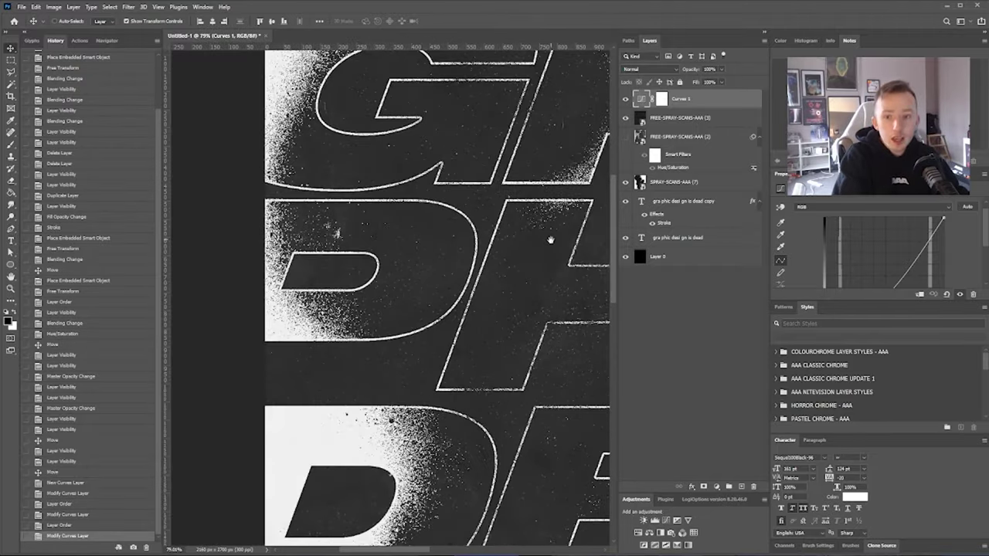
left_click_drag(551, 240, 247, 154)
left_click_drag(394, 290, 376, 173)
left_click_drag(511, 394, 456, 220)
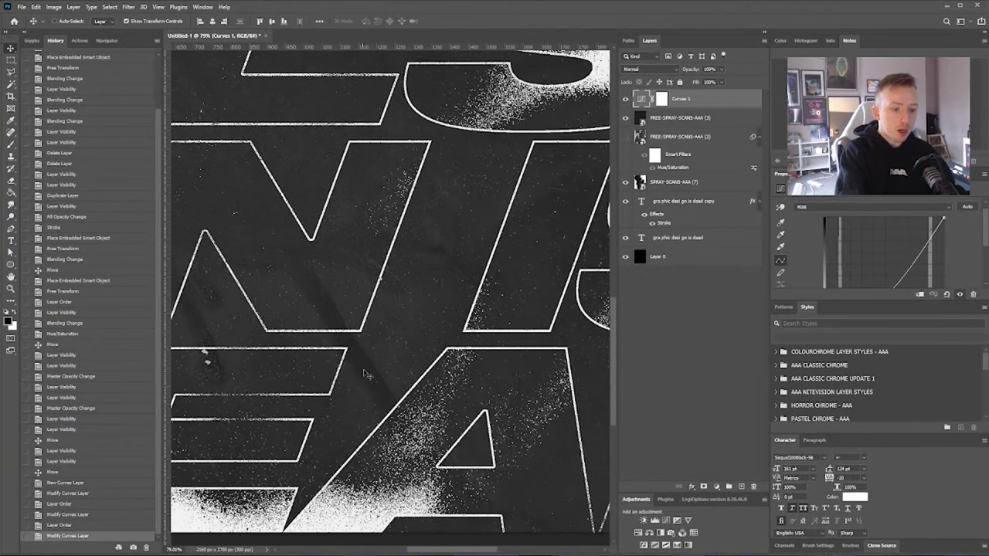
left_click_drag(307, 360, 541, 340)
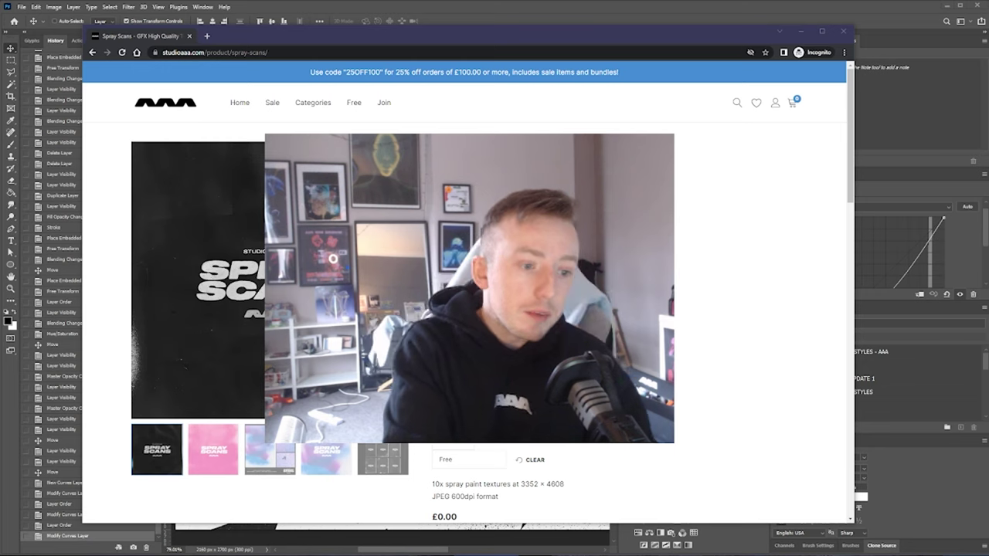